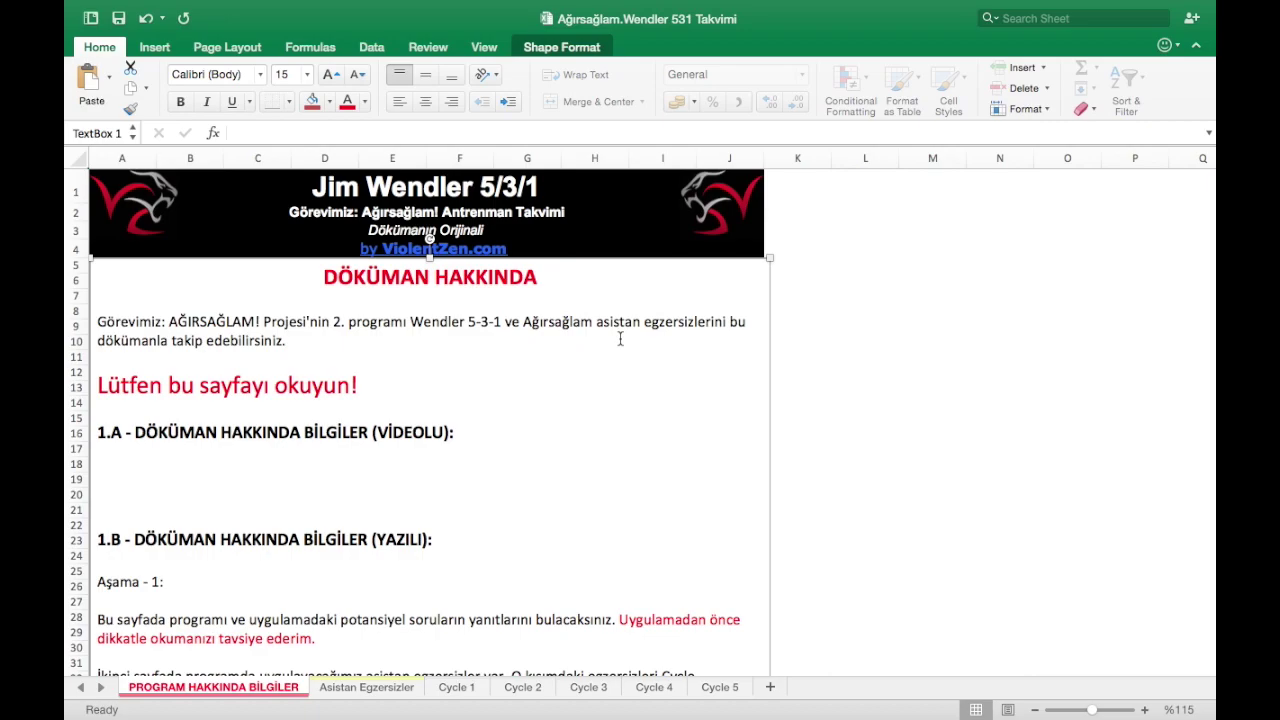
Read through the PROGRAM HAKKINDA BİLGİLER sheet from the introduction to the closing notes and return to its beginning.
{"action": "scroll", "coordinate": [620, 339], "scroll_direction": "down", "scroll_amount": 1}
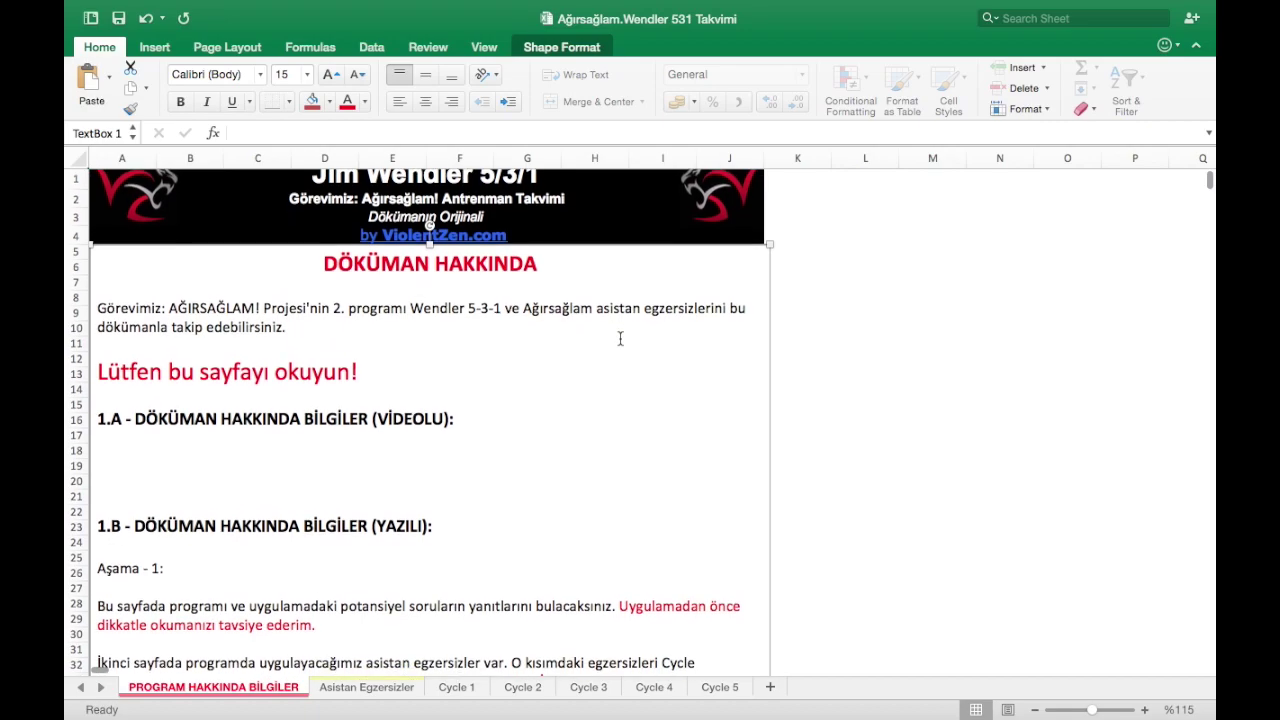
{"action": "scroll", "coordinate": [620, 339], "scroll_direction": "up", "scroll_amount": 1}
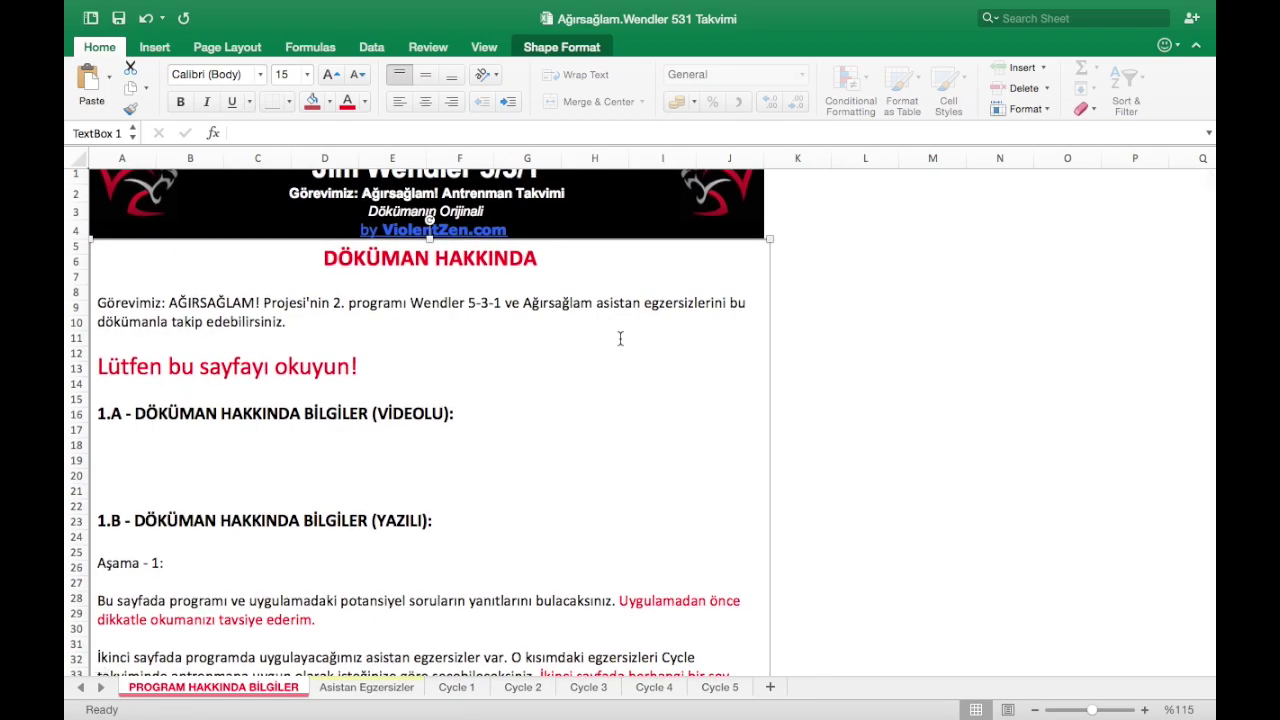
{"action": "scroll", "coordinate": [620, 339], "scroll_direction": "up", "scroll_amount": 1}
{"action": "scroll", "coordinate": [620, 339], "scroll_direction": "down", "scroll_amount": 5}
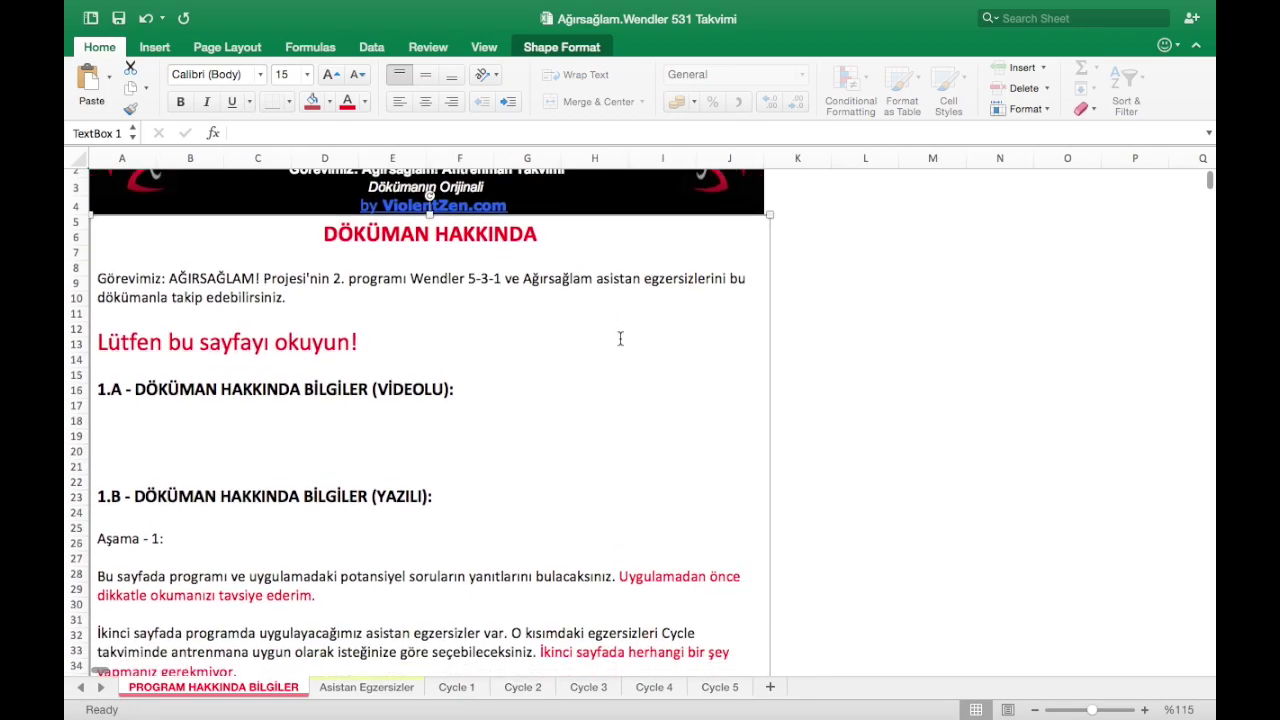
{"action": "scroll", "coordinate": [620, 339], "scroll_direction": "down", "scroll_amount": 20}
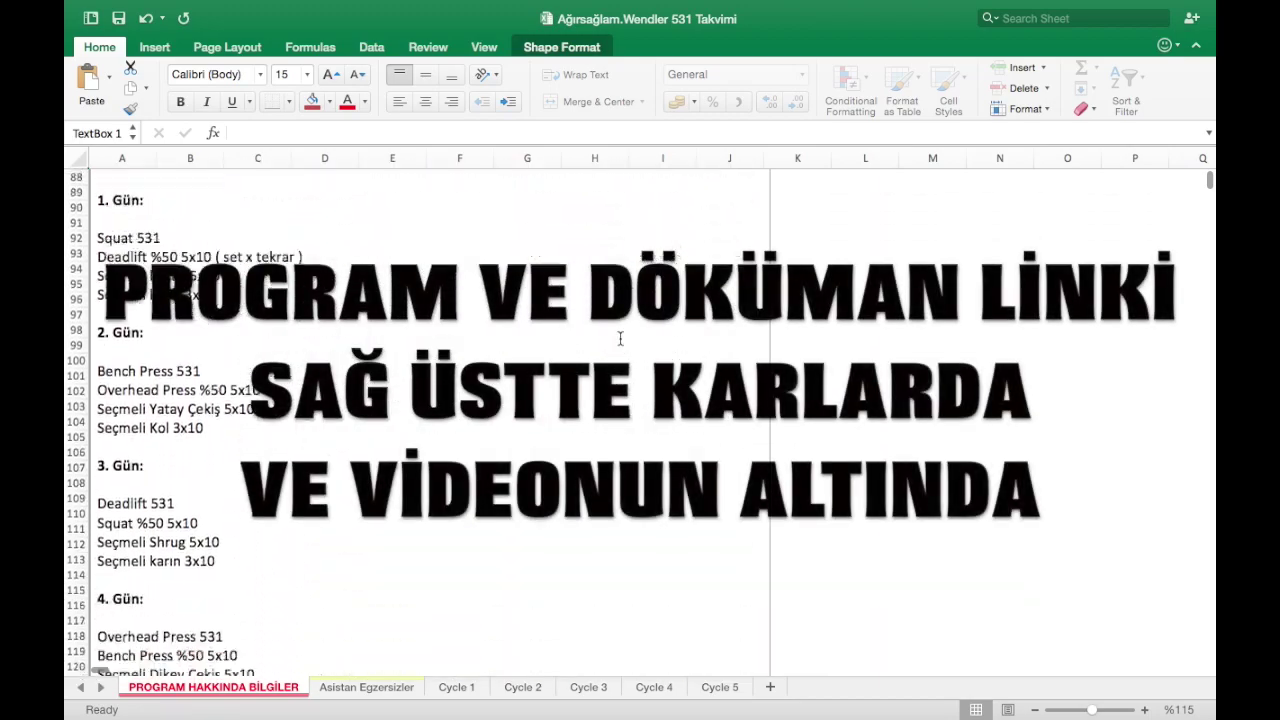
{"action": "scroll", "coordinate": [620, 339], "scroll_direction": "down", "scroll_amount": 15}
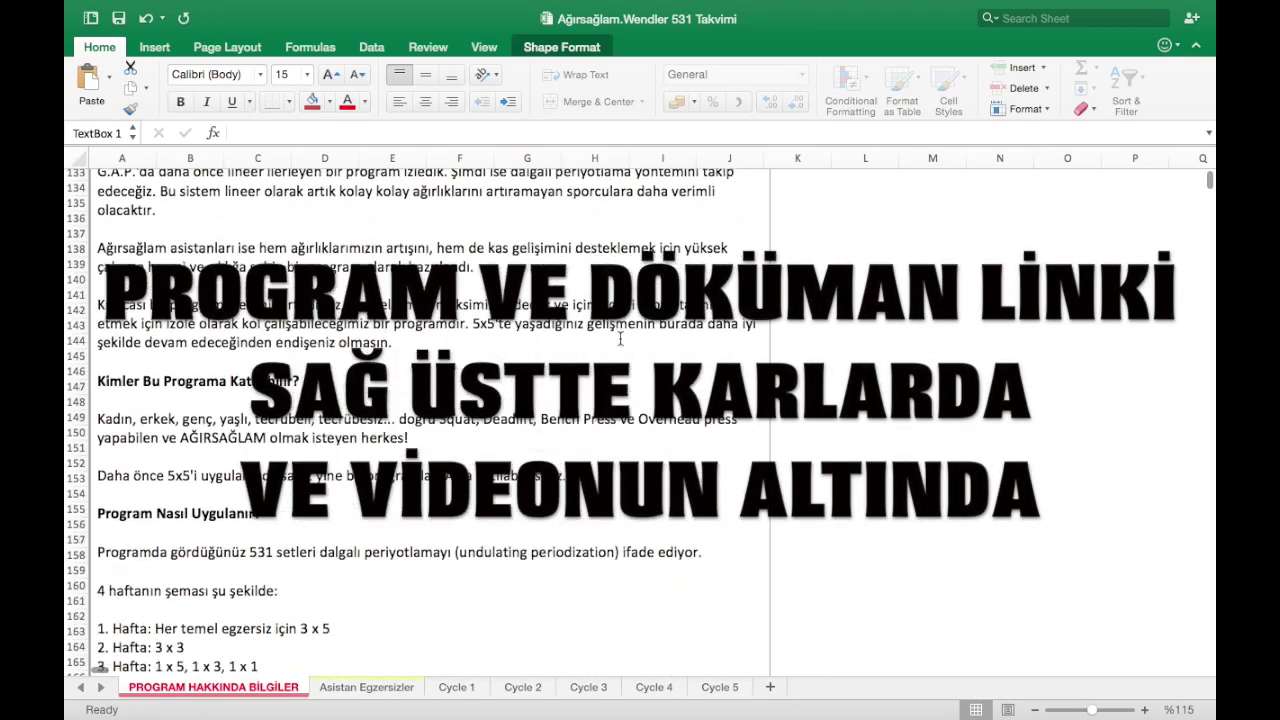
{"action": "scroll", "coordinate": [620, 339], "scroll_direction": "down", "scroll_amount": 18}
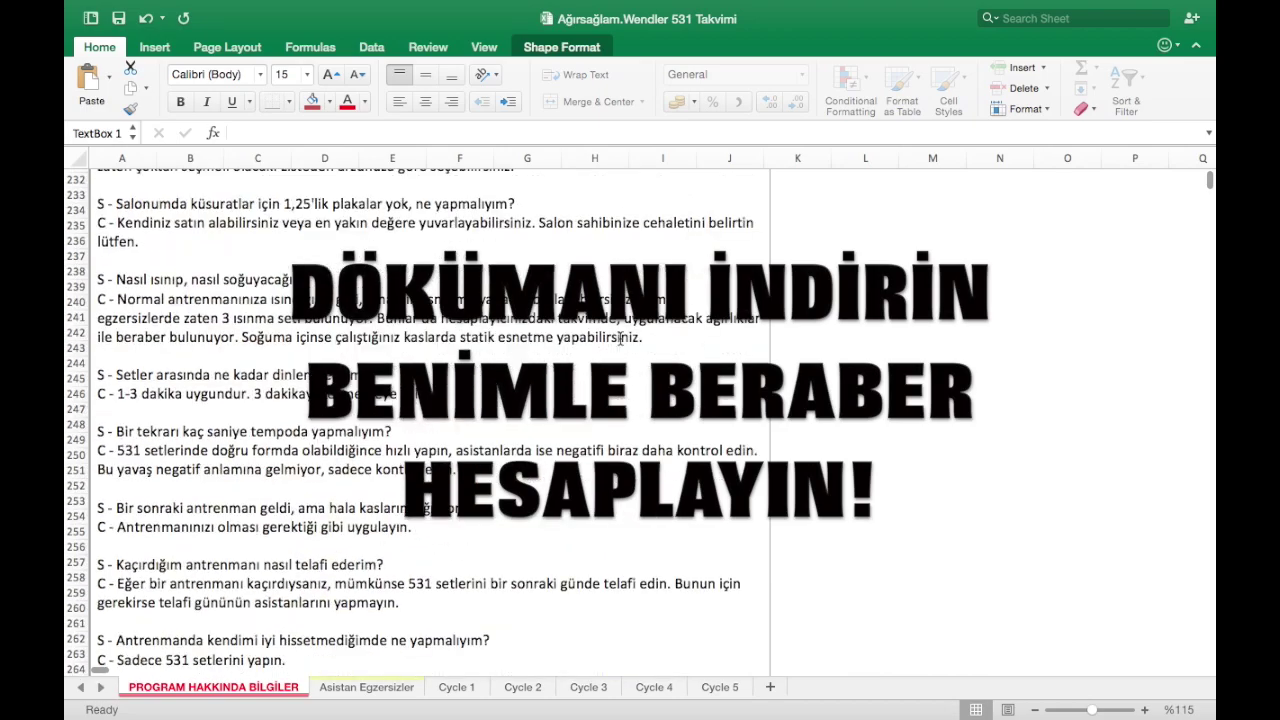
{"action": "scroll", "coordinate": [620, 339], "scroll_direction": "down", "scroll_amount": 13}
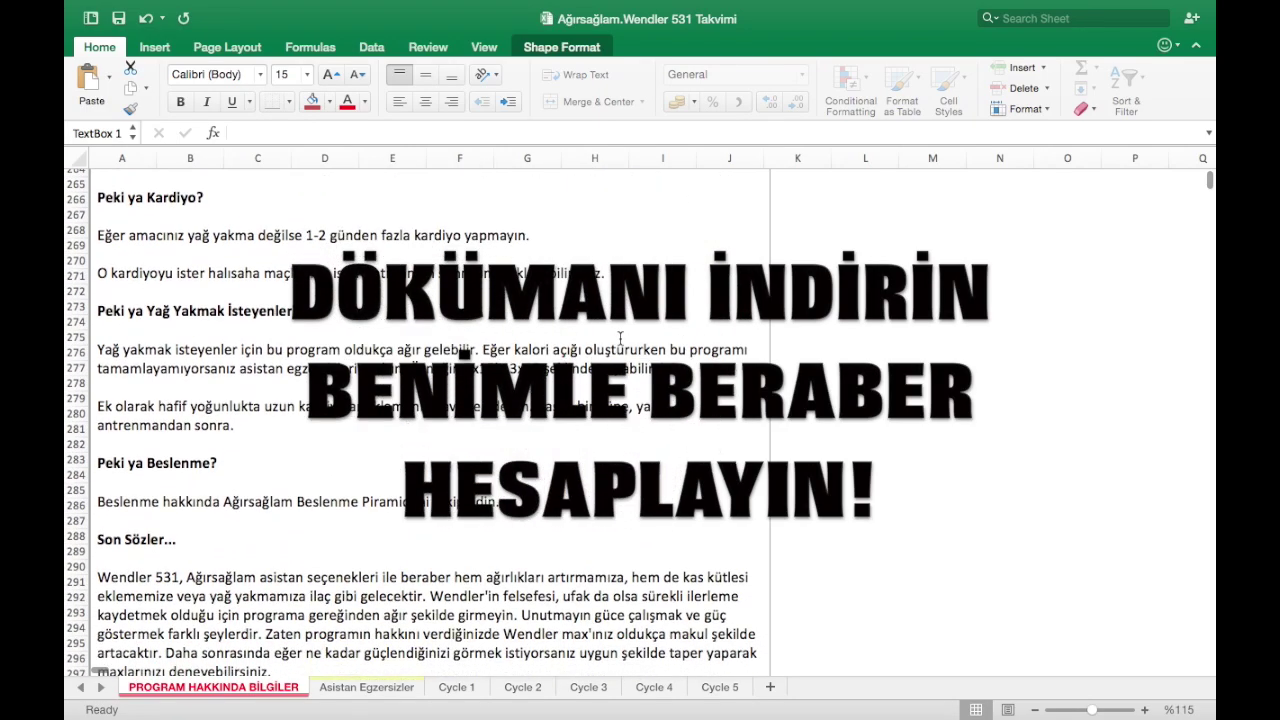
{"action": "scroll", "coordinate": [620, 339], "scroll_direction": "down", "scroll_amount": 3}
{"action": "scroll", "coordinate": [620, 339], "scroll_direction": "up", "scroll_amount": 2}
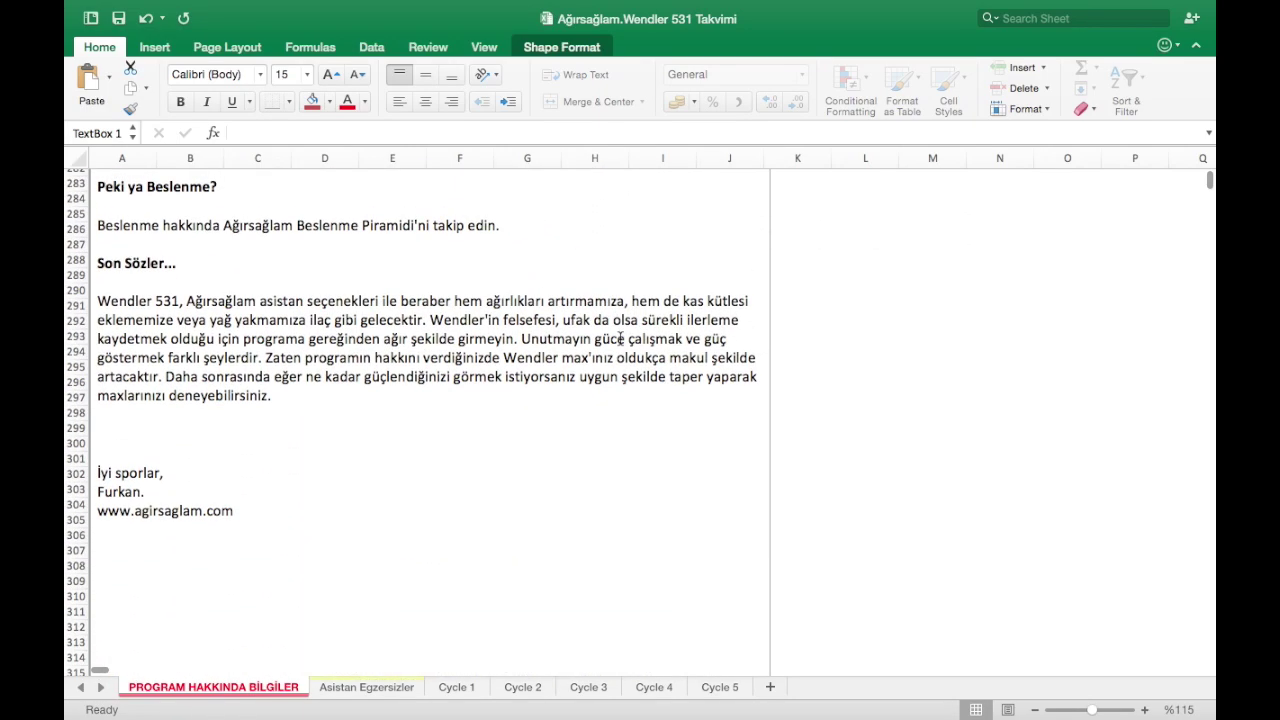
{"action": "scroll", "coordinate": [620, 339], "scroll_direction": "up", "scroll_amount": 7}
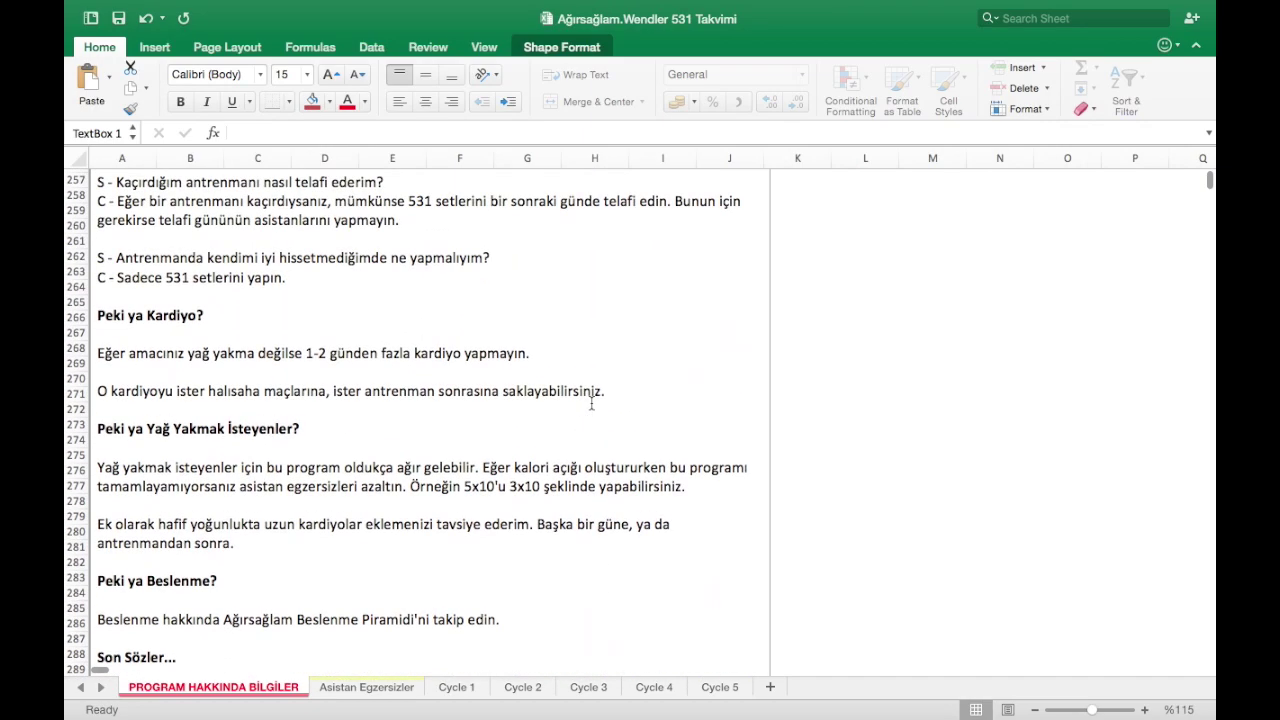
{"action": "scroll", "coordinate": [591, 403], "scroll_direction": "up", "scroll_amount": 10}
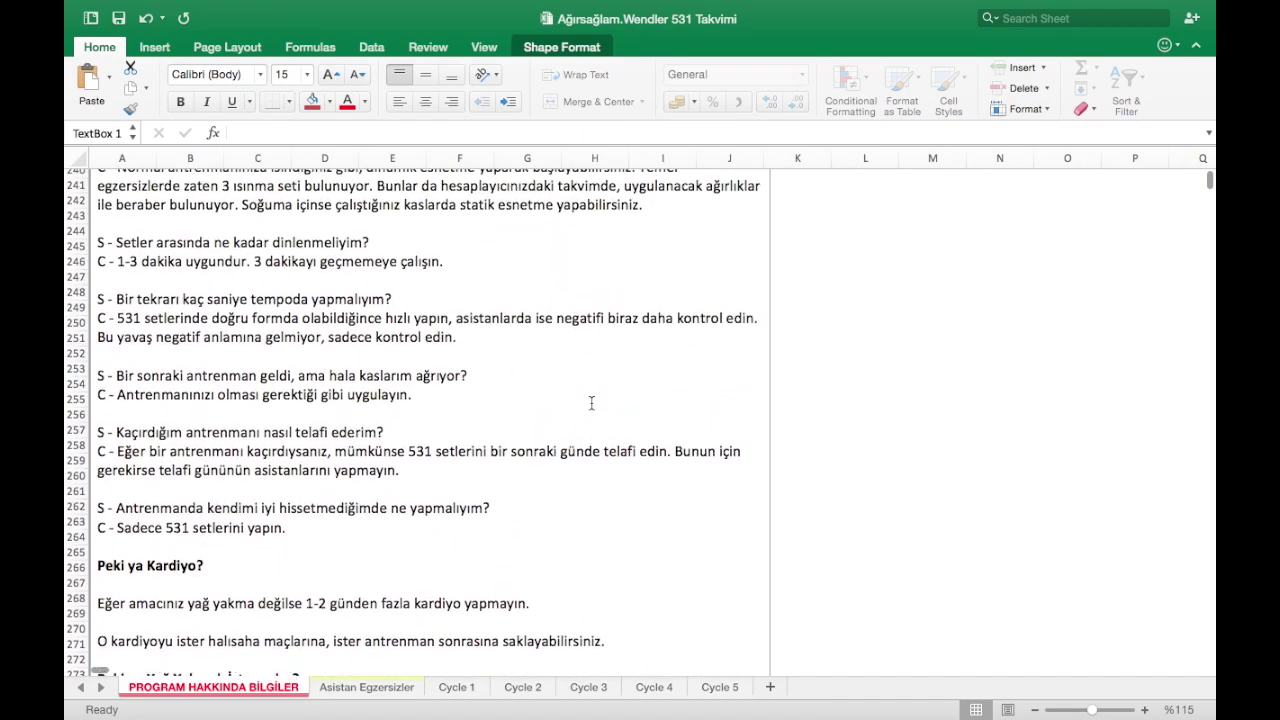
{"action": "scroll", "coordinate": [591, 403], "scroll_direction": "up", "scroll_amount": 11}
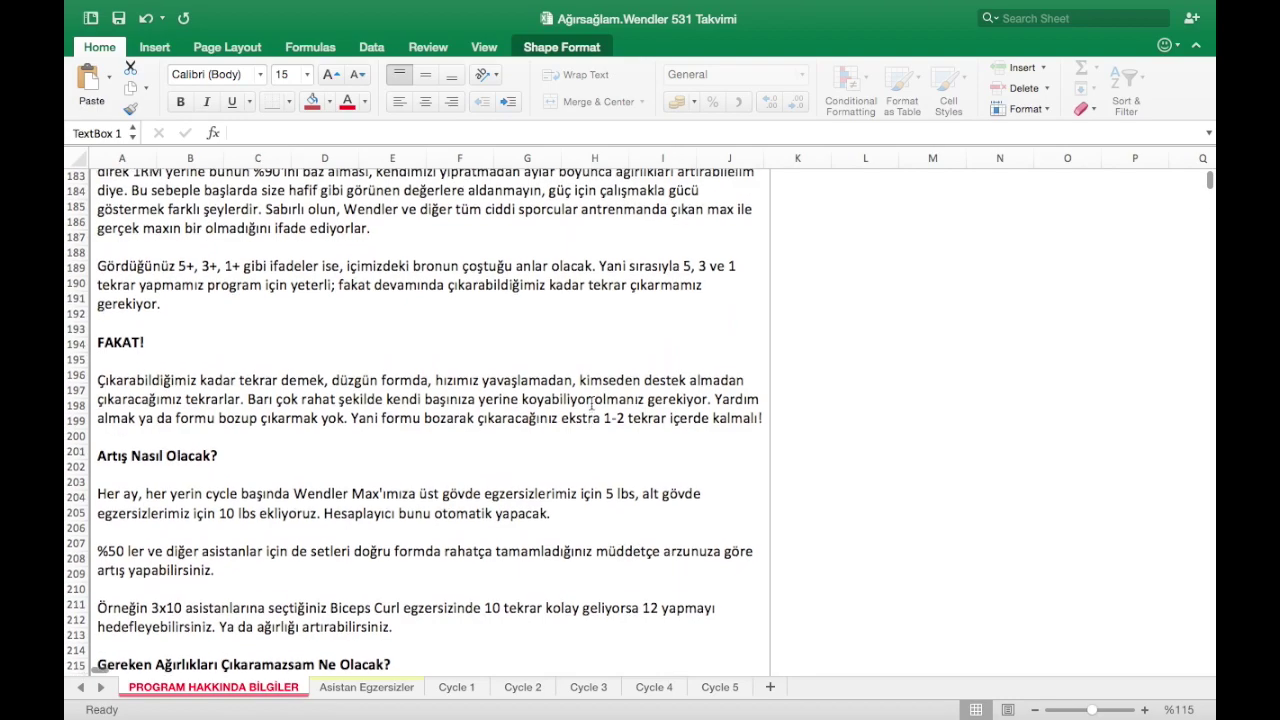
{"action": "scroll", "coordinate": [591, 403], "scroll_direction": "up", "scroll_amount": 7}
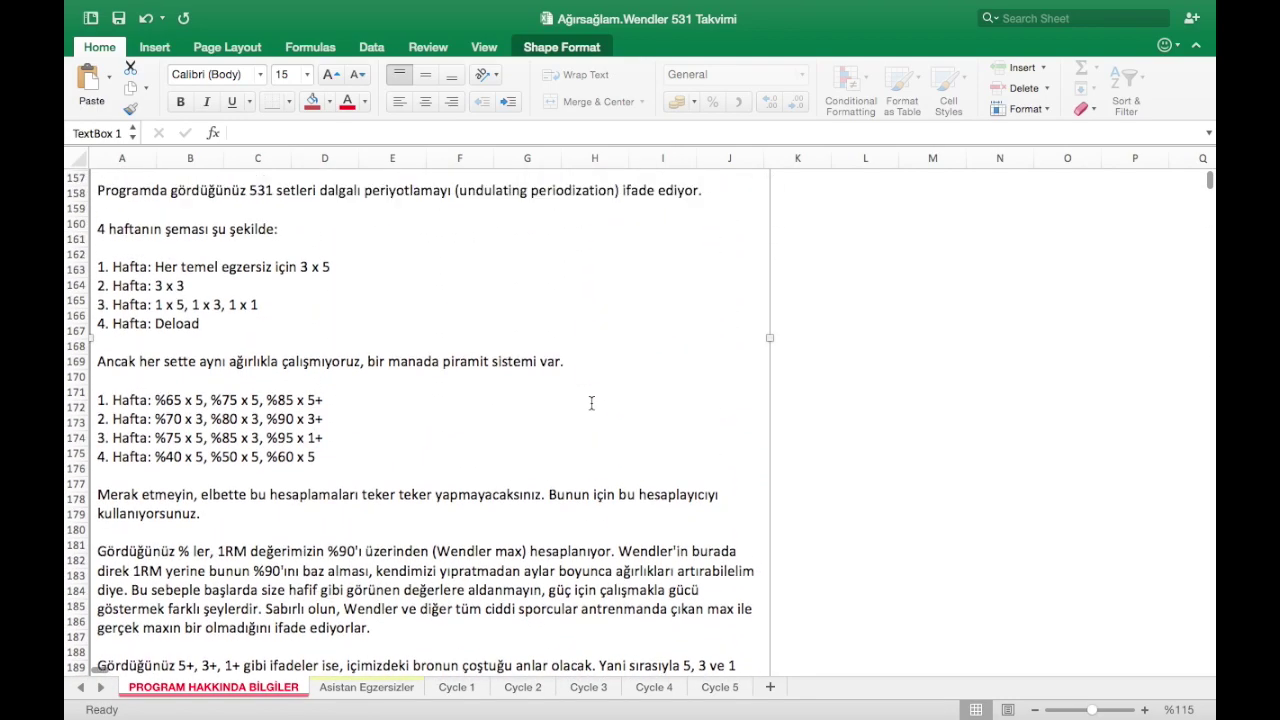
{"action": "scroll", "coordinate": [591, 403], "scroll_direction": "up", "scroll_amount": 10}
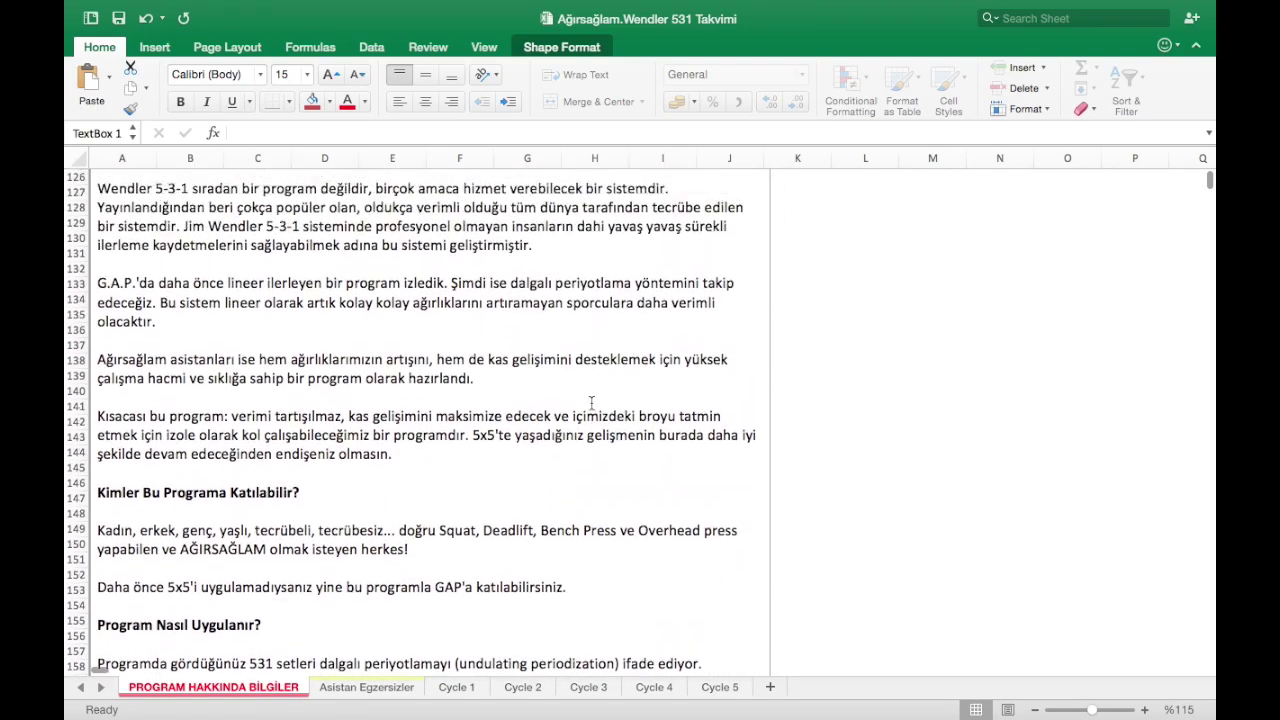
{"action": "scroll", "coordinate": [591, 403], "scroll_direction": "up", "scroll_amount": 20}
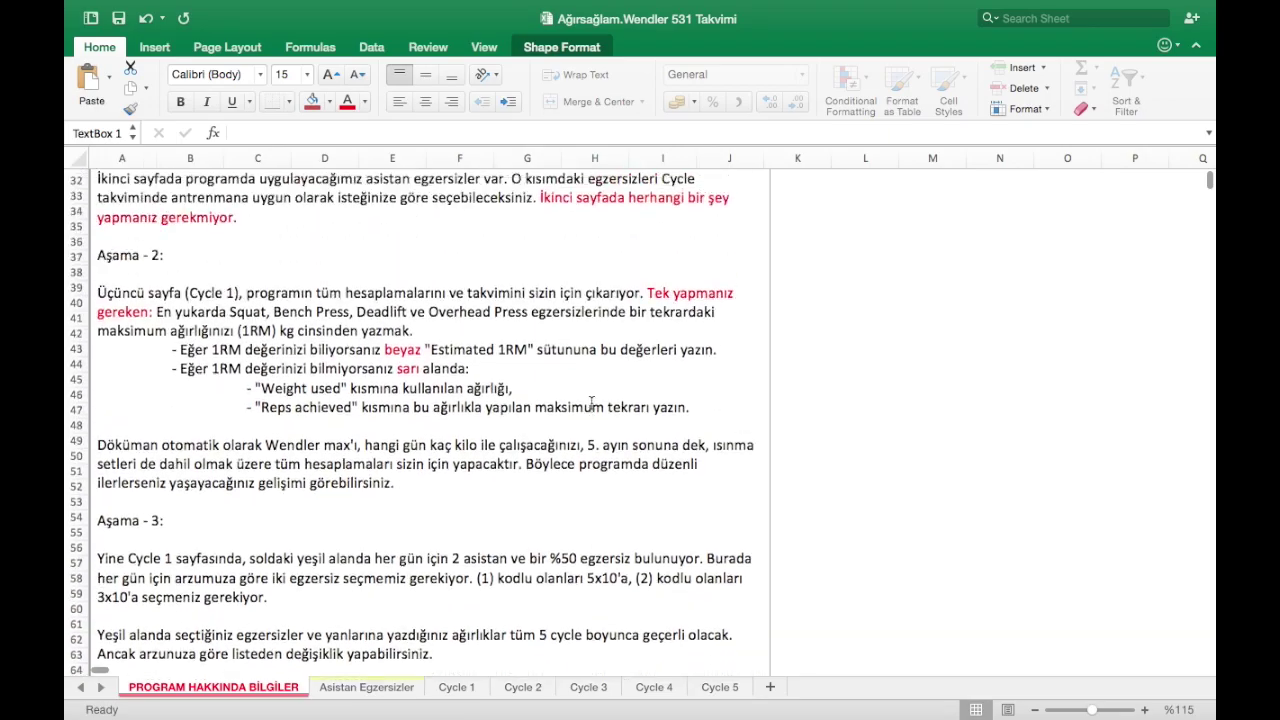
{"action": "scroll", "coordinate": [591, 403], "scroll_direction": "up", "scroll_amount": 6}
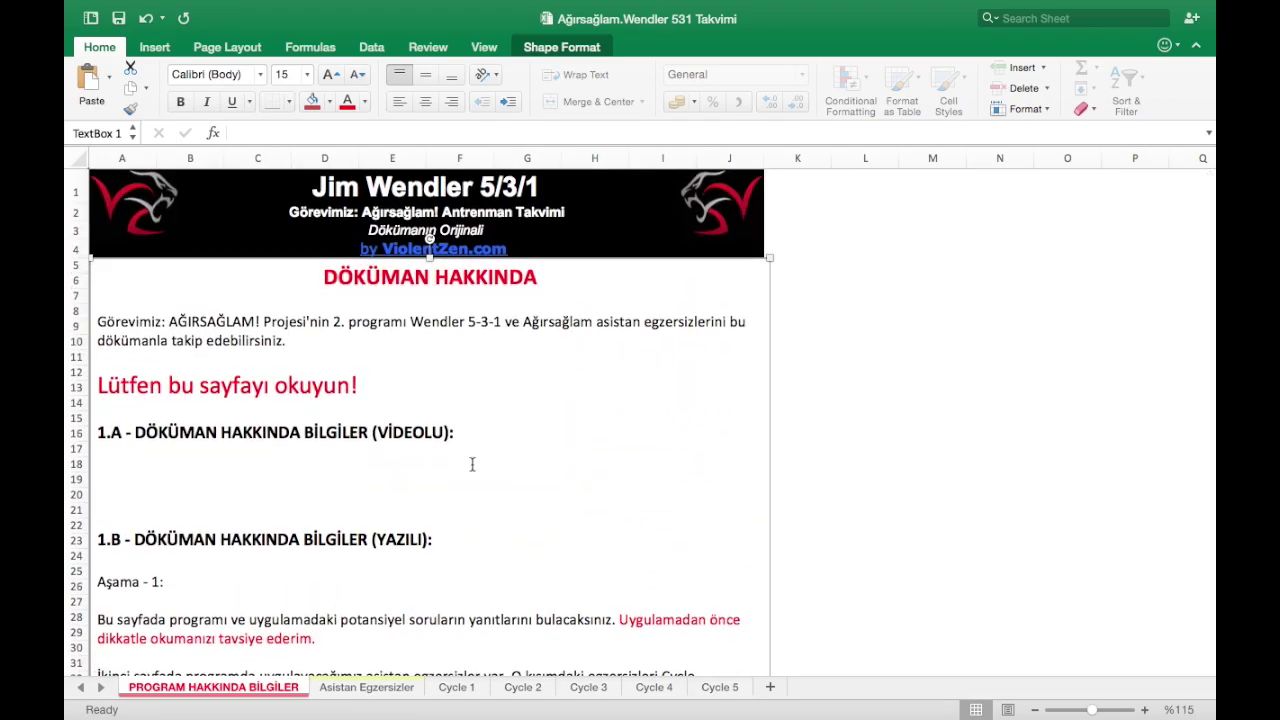
{"action": "scroll", "coordinate": [472, 464], "scroll_direction": "down", "scroll_amount": 3}
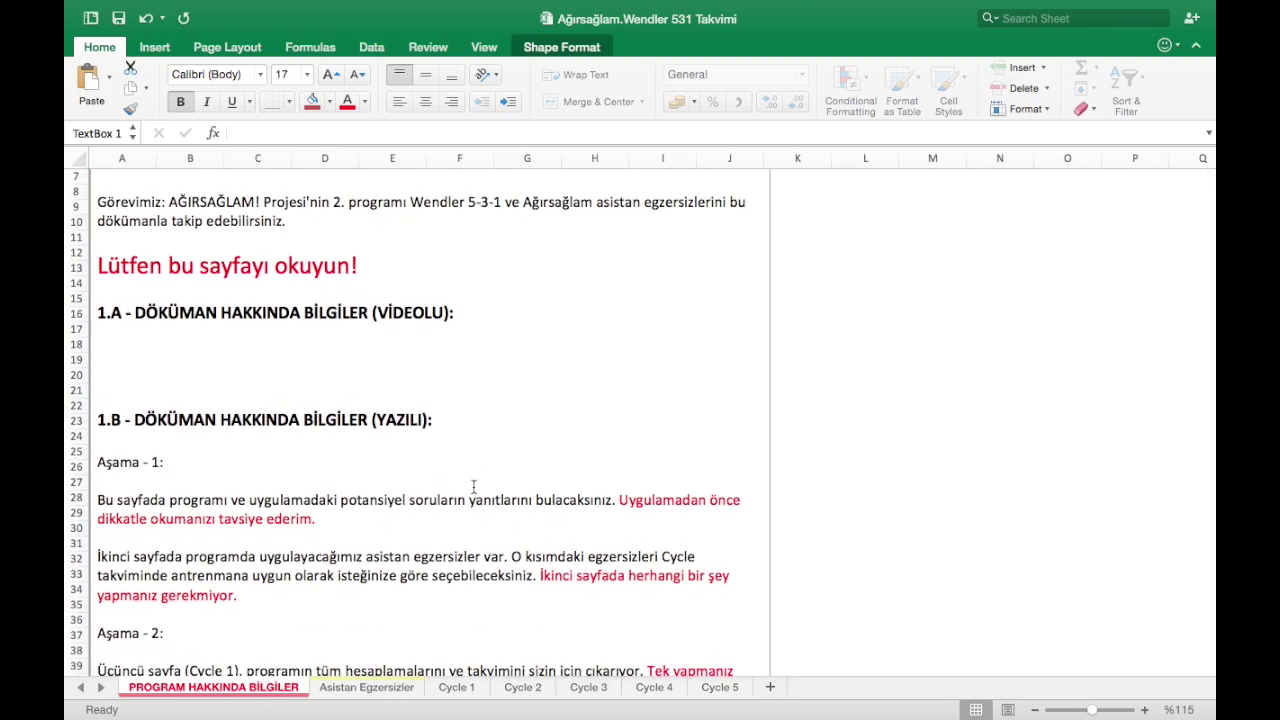
{"action": "scroll", "coordinate": [474, 487], "scroll_direction": "up", "scroll_amount": 3}
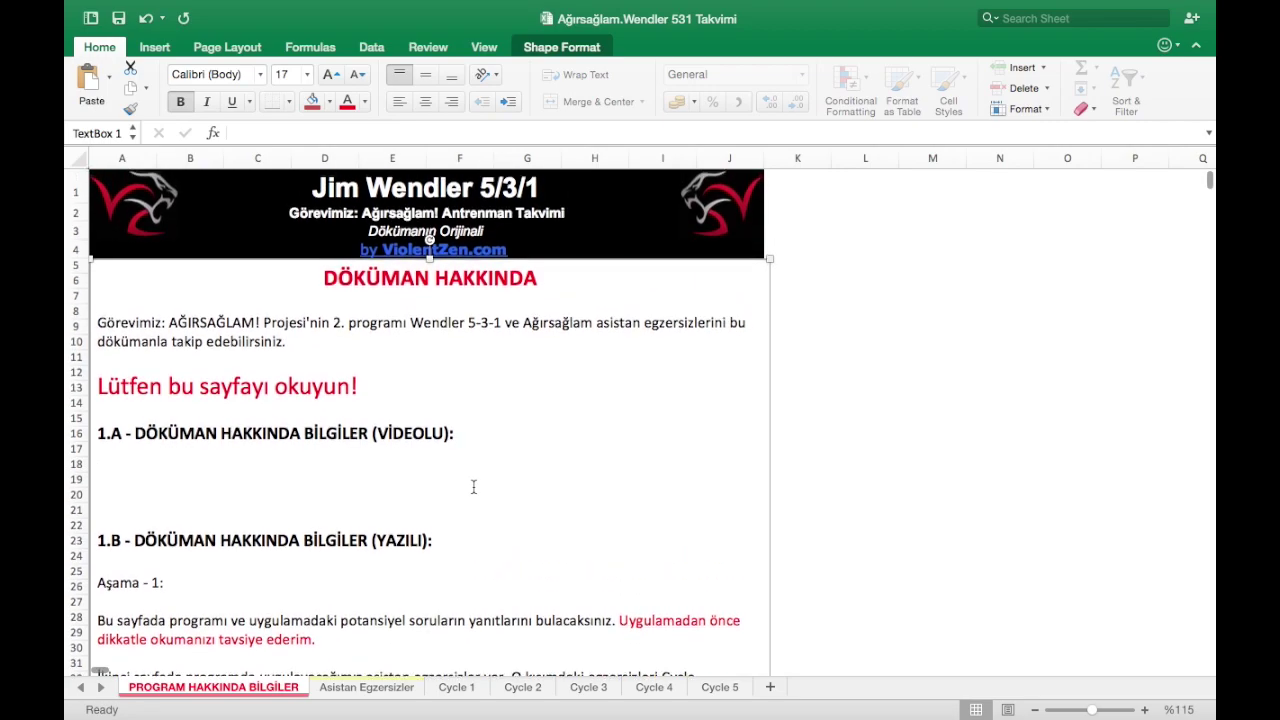
View the assistance exercise lists, and check the cycle start date and weight unit on the Cycle 1 sheet.
{"action": "left_click", "coordinate": [366, 687]}
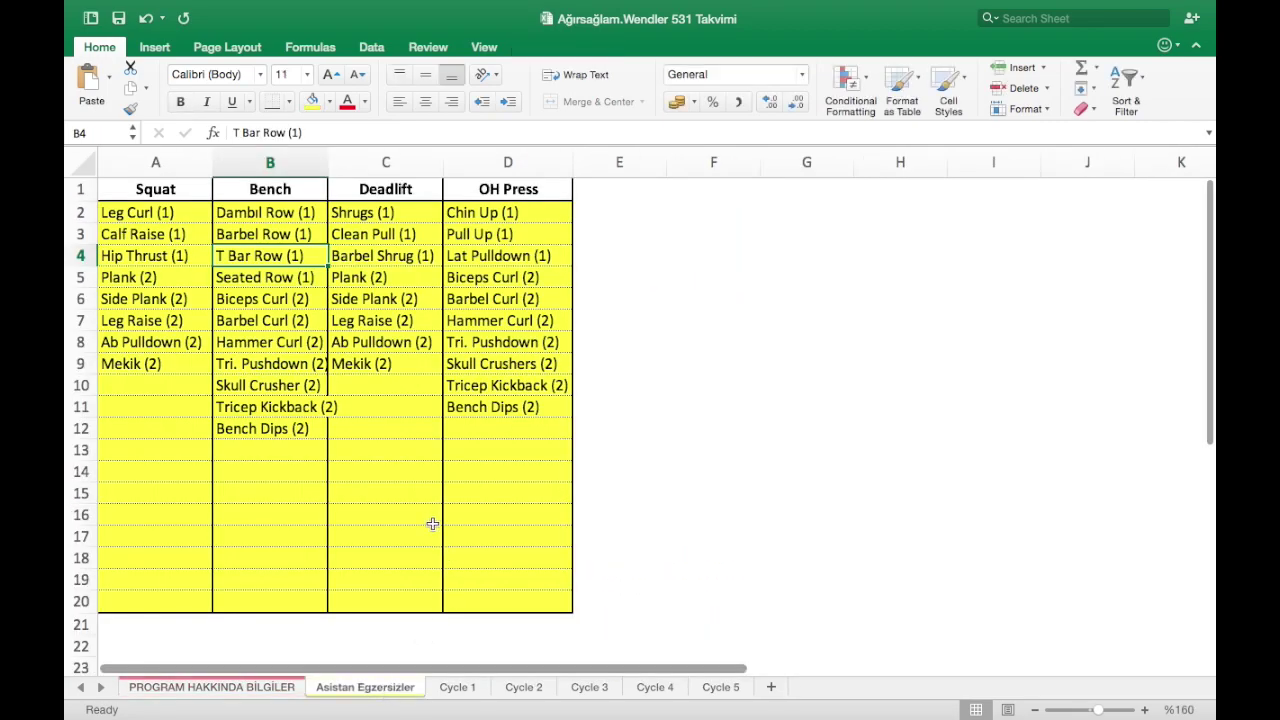
{"action": "left_click", "coordinate": [456, 688]}
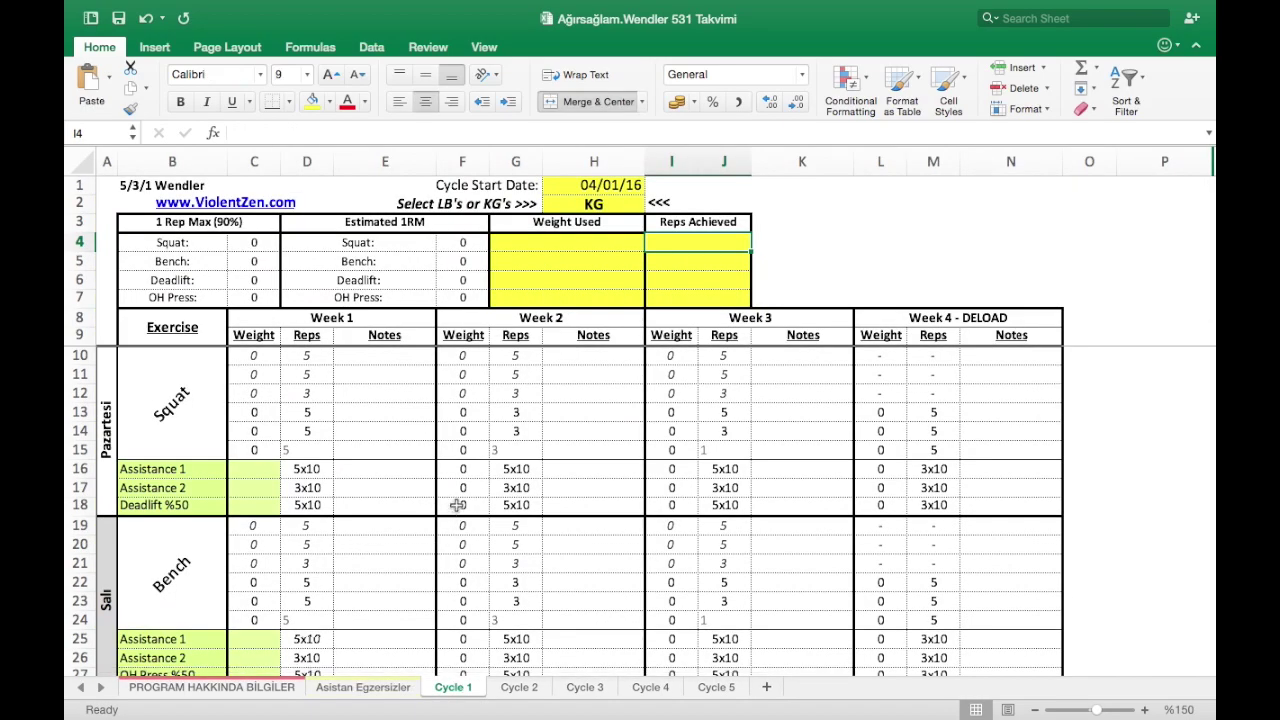
{"action": "left_click", "coordinate": [567, 188]}
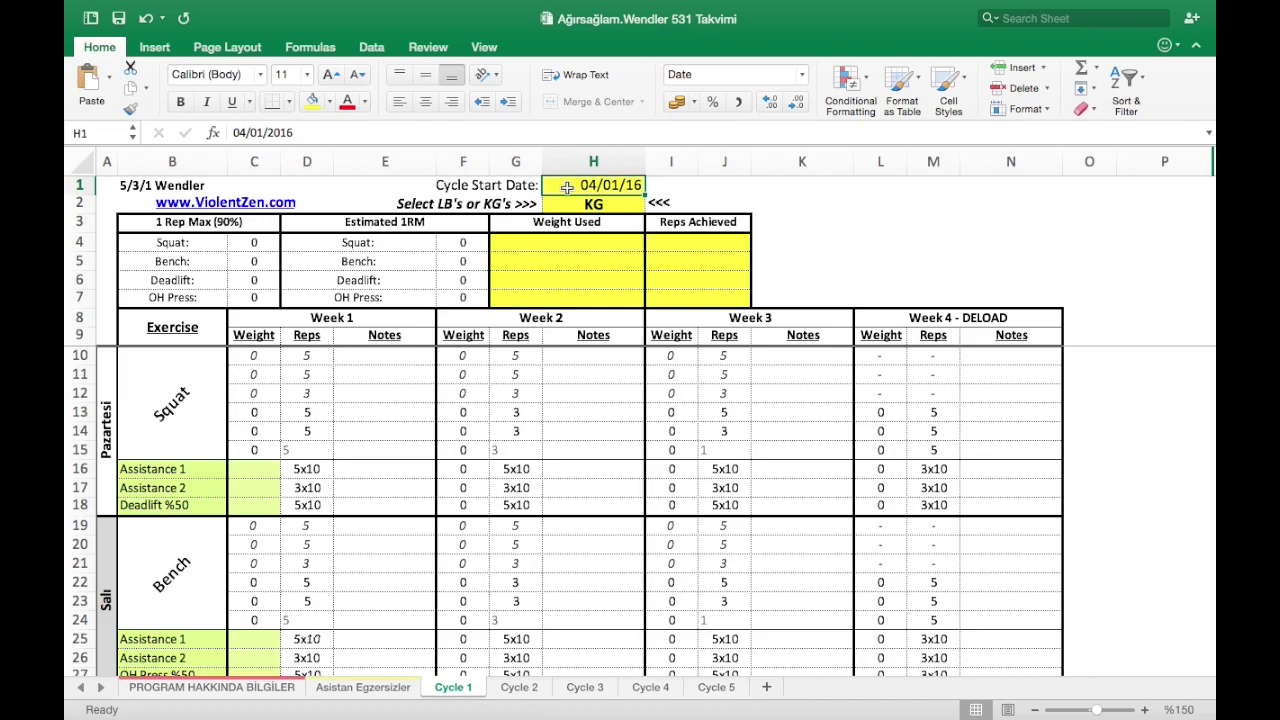
{"action": "key", "text": "Down"}
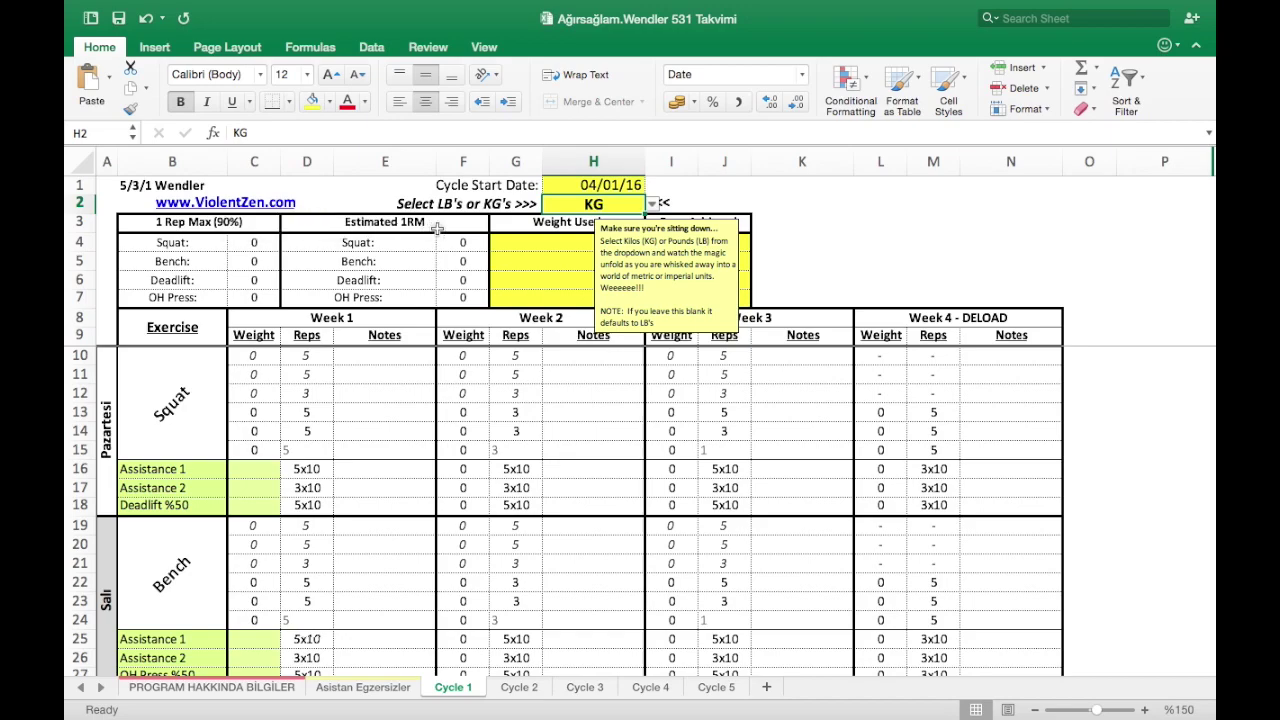
Inspect the squat's Weight Used cell and its 1 Rep Max (90%) and Estimated 1RM formulas.
{"action": "left_click", "coordinate": [556, 245]}
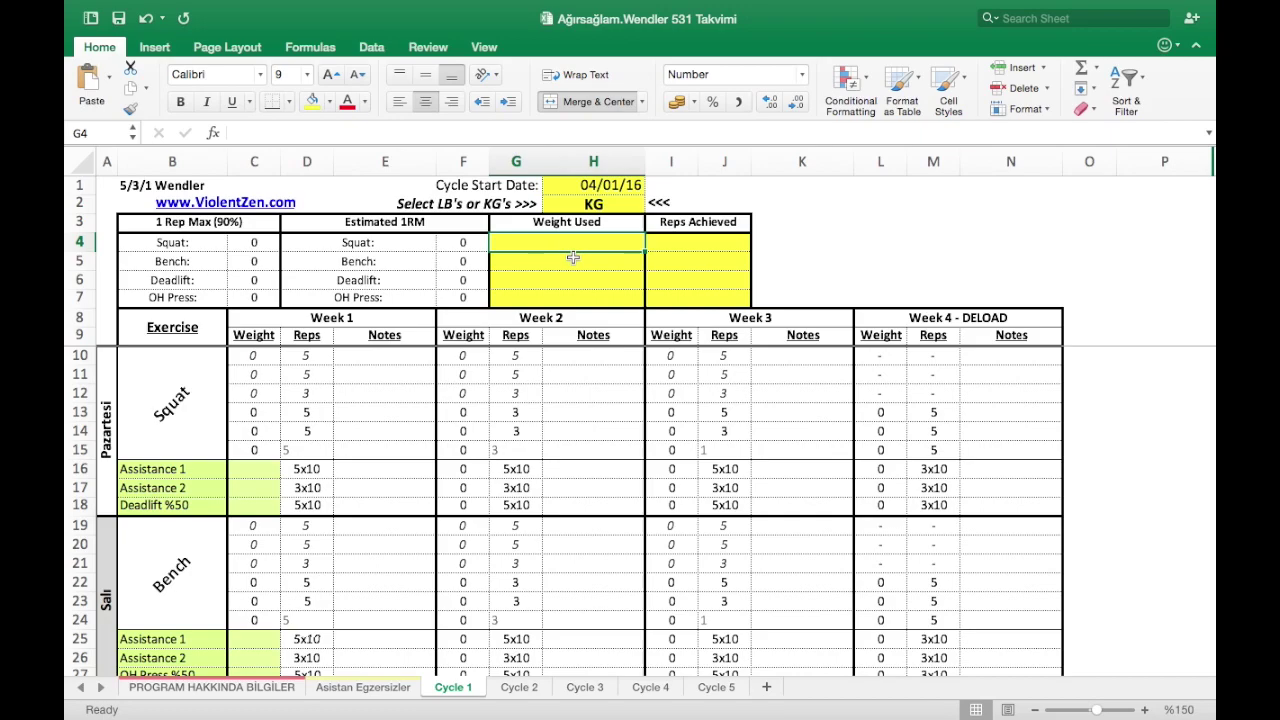
{"action": "left_click", "coordinate": [253, 240]}
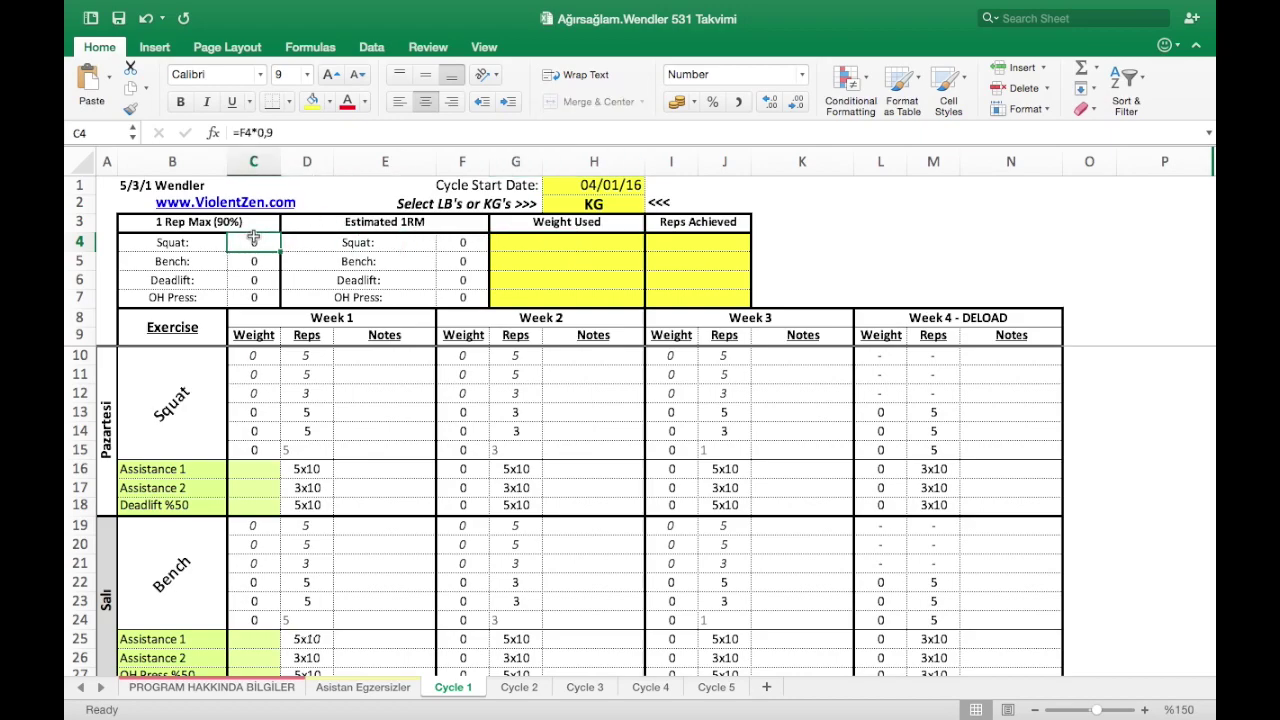
{"action": "key", "text": "Right"}
{"action": "key", "text": "Right"}
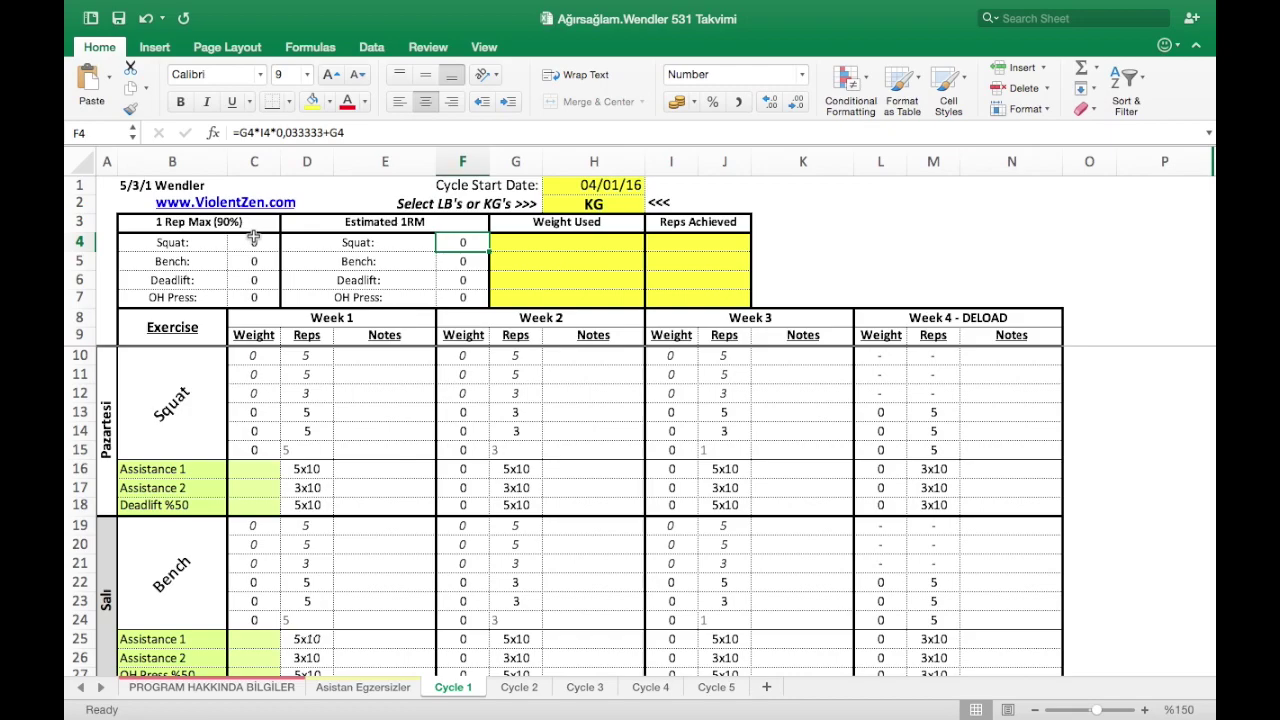
Enter 115 as the squat's Weight Used and 5 as its Reps Achieved on the Cycle 1 sheet.
{"action": "key", "text": "Right"}
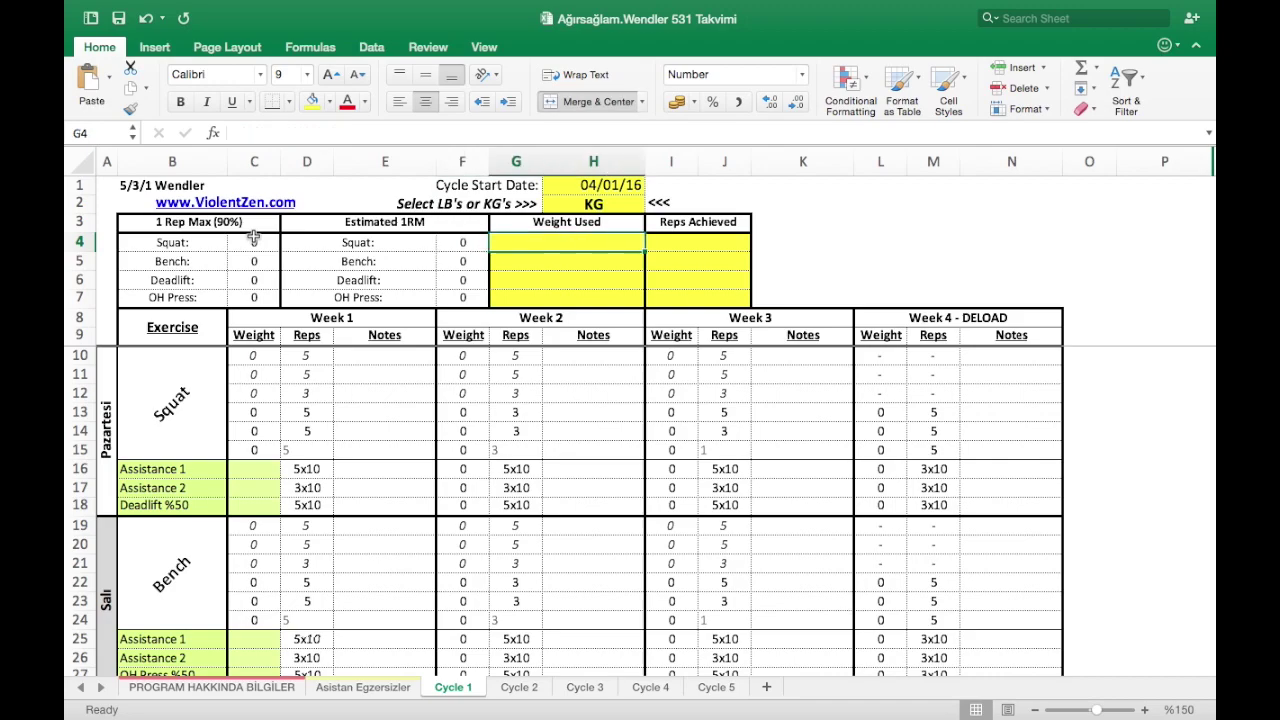
{"action": "type", "text": "115"}
{"action": "key", "text": "Tab"}
{"action": "type", "text": "5"}
{"action": "key", "text": "Return"}
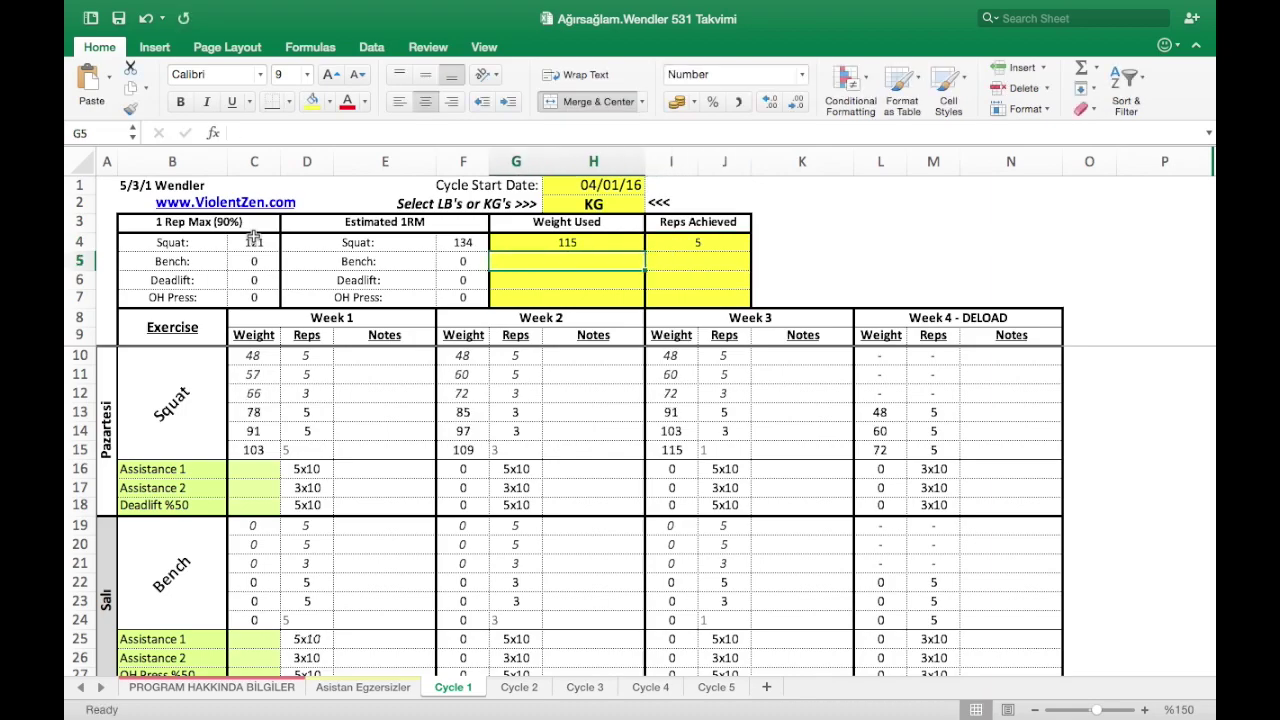
Enter 100 as the bench's Weight Used and 5 as its Reps Achieved.
{"action": "type", "text": "100"}
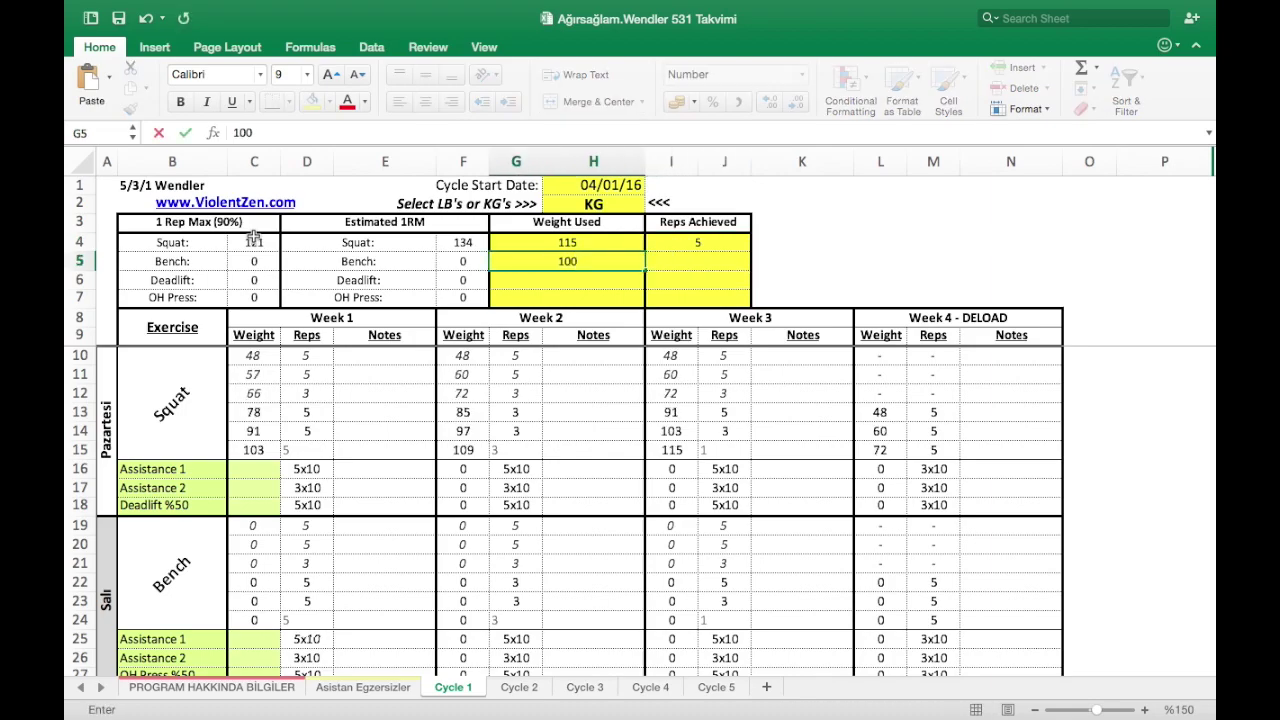
{"action": "key", "text": "Tab"}
{"action": "type", "text": "5"}
{"action": "key", "text": "Return"}
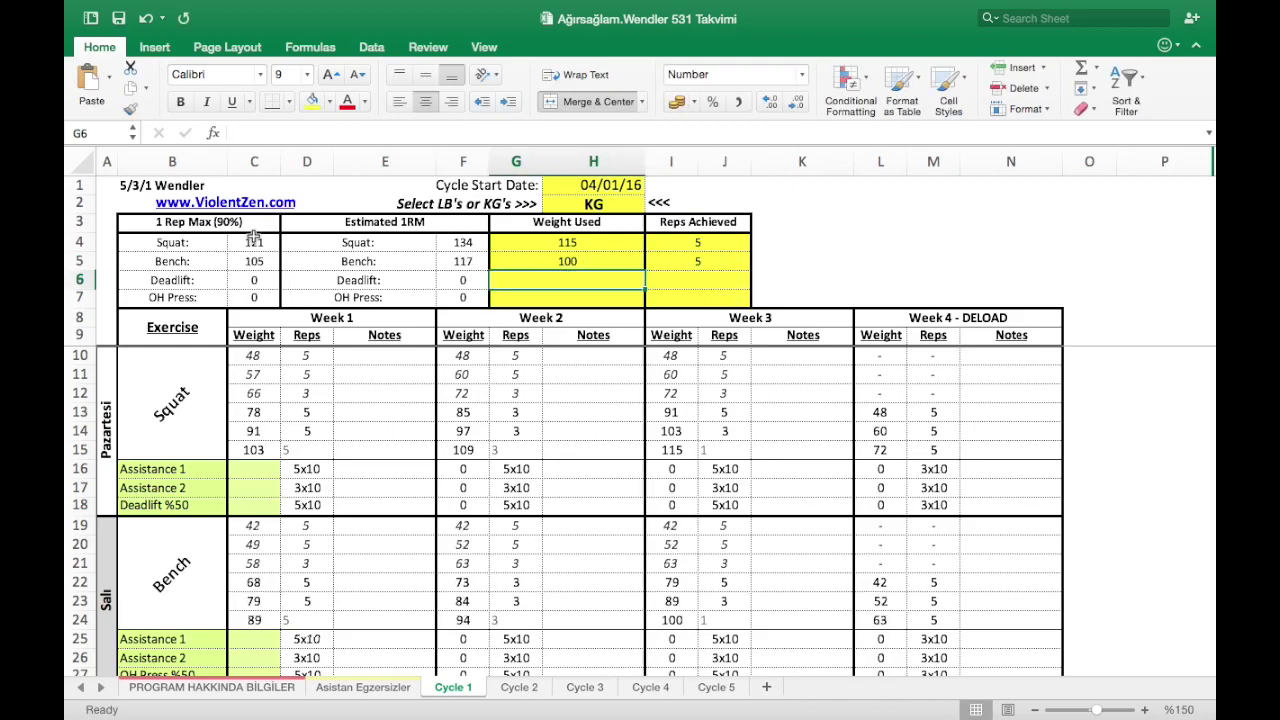
Enter 150 as the deadlift's Weight Used and 3 as its Reps Achieved.
{"action": "type", "text": "150"}
{"action": "key", "text": "Tab"}
{"action": "type", "text": "3"}
{"action": "key", "text": "Return"}
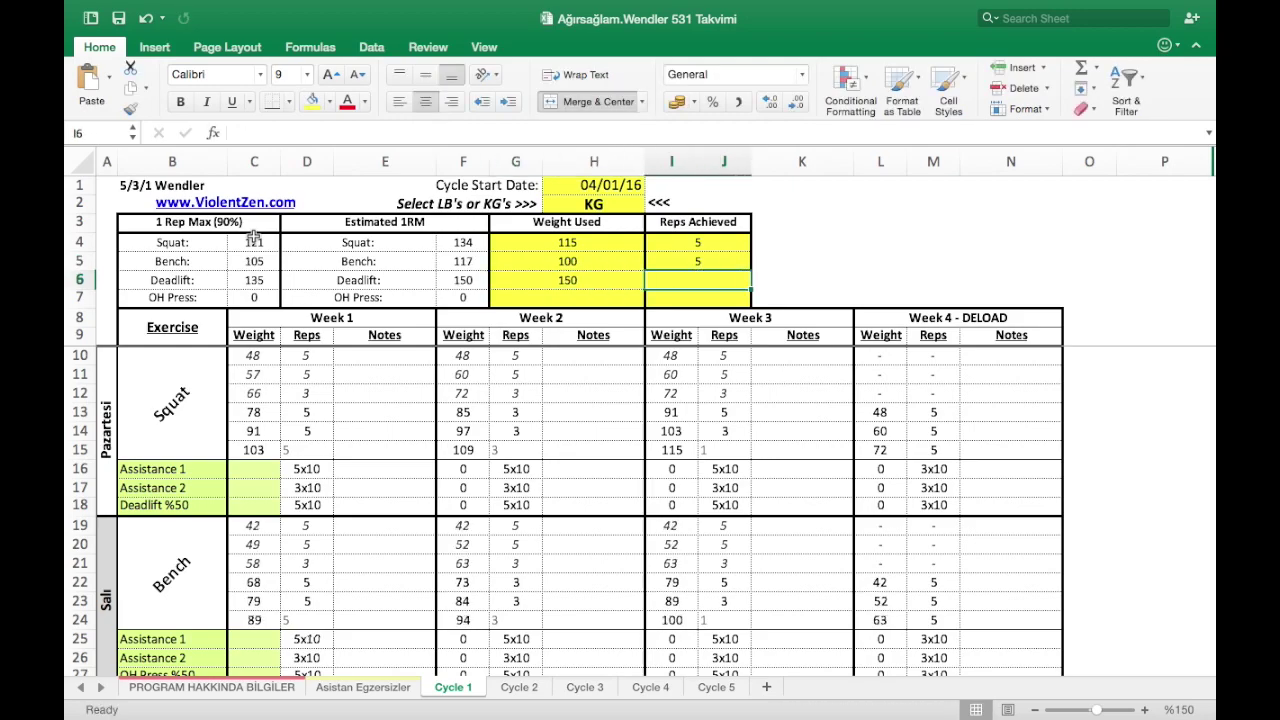
{"action": "key", "text": "shift+Tab"}
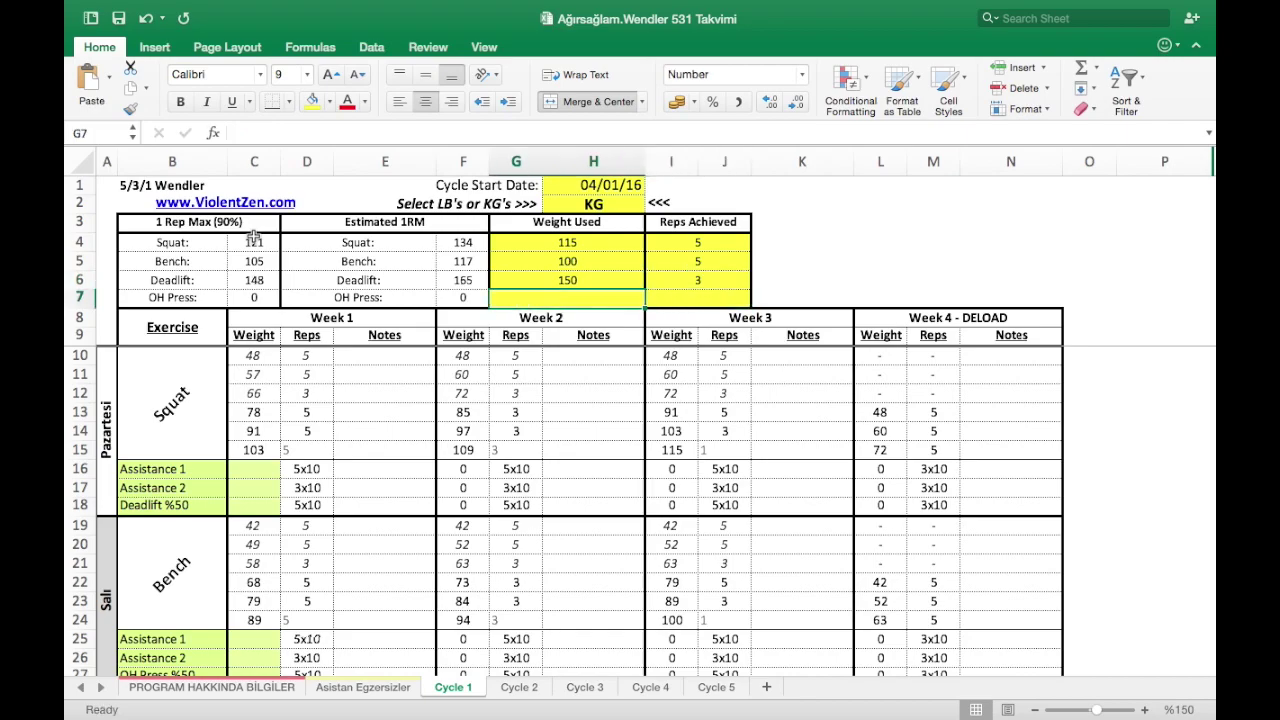
Enter 60 as the OH Press's Weight Used and 5 as its Reps Achieved.
{"action": "type", "text": "60"}
{"action": "key", "text": "Tab"}
{"action": "type", "text": "5"}
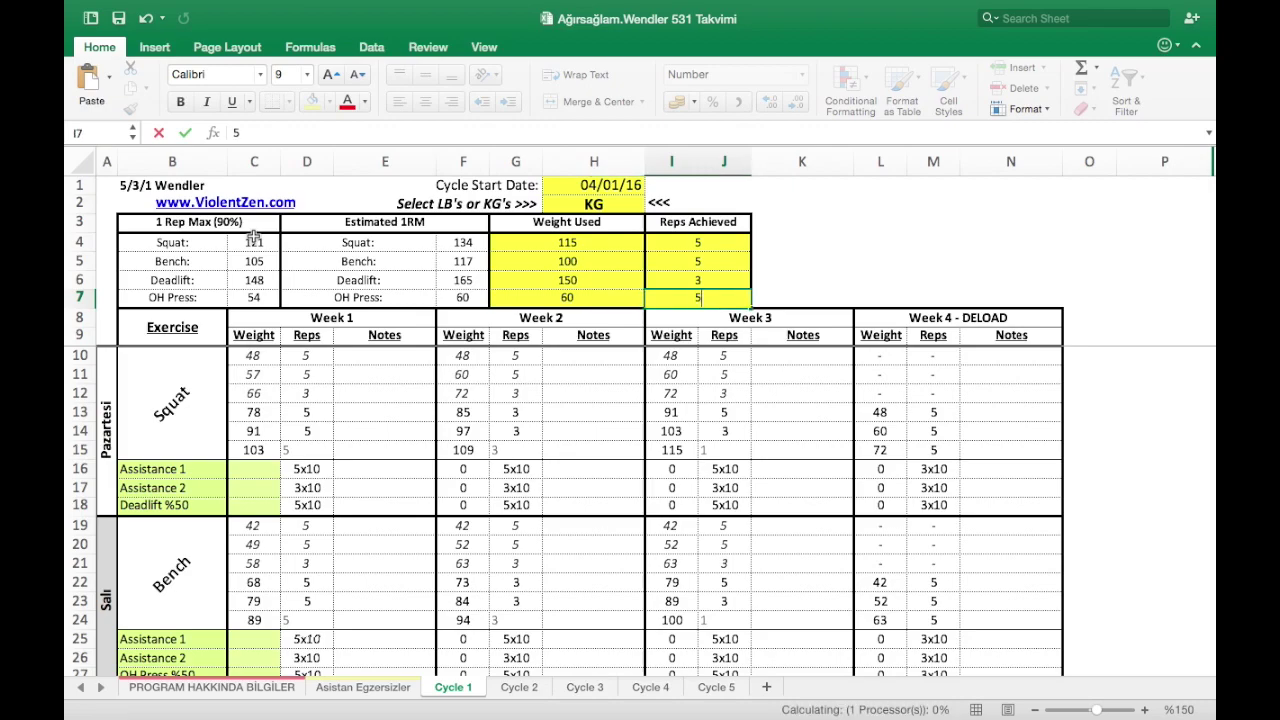
{"action": "key", "text": "shift+Tab"}
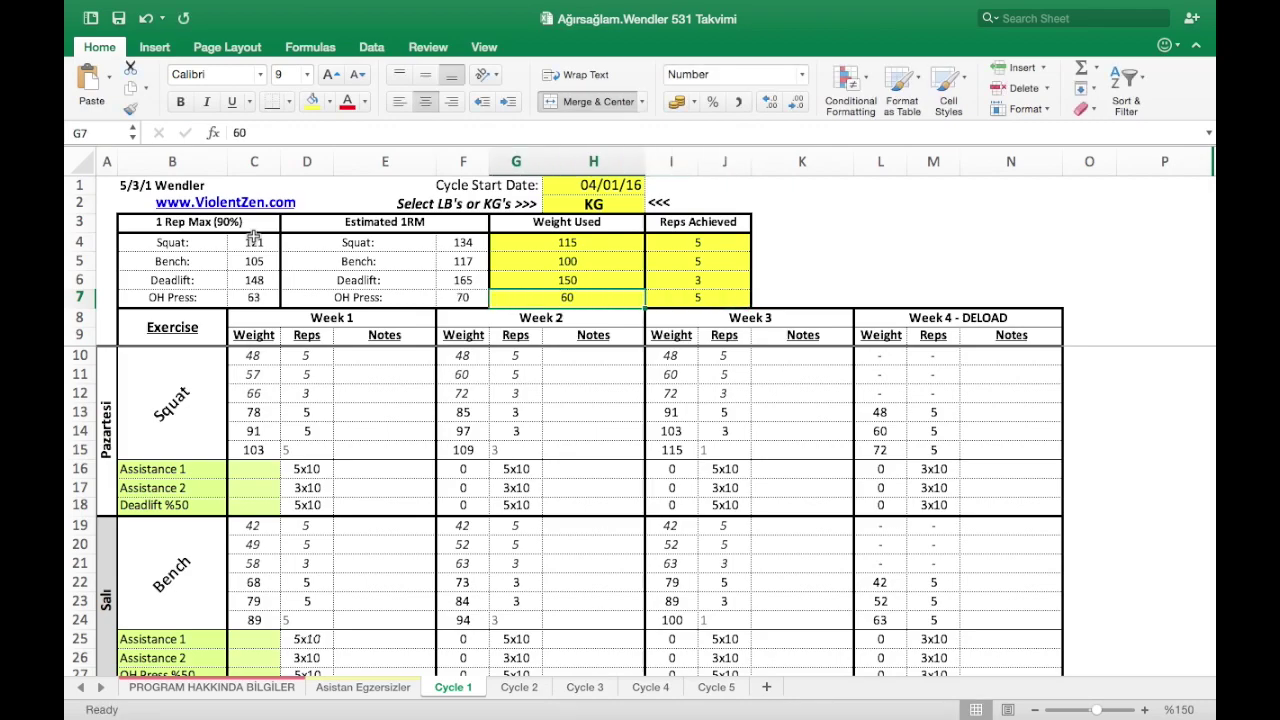
Review the calculated Week 3 squat warm-up weights on the Cycle 5 sheet, and return to Cycle 1.
{"action": "left_click", "coordinate": [716, 689]}
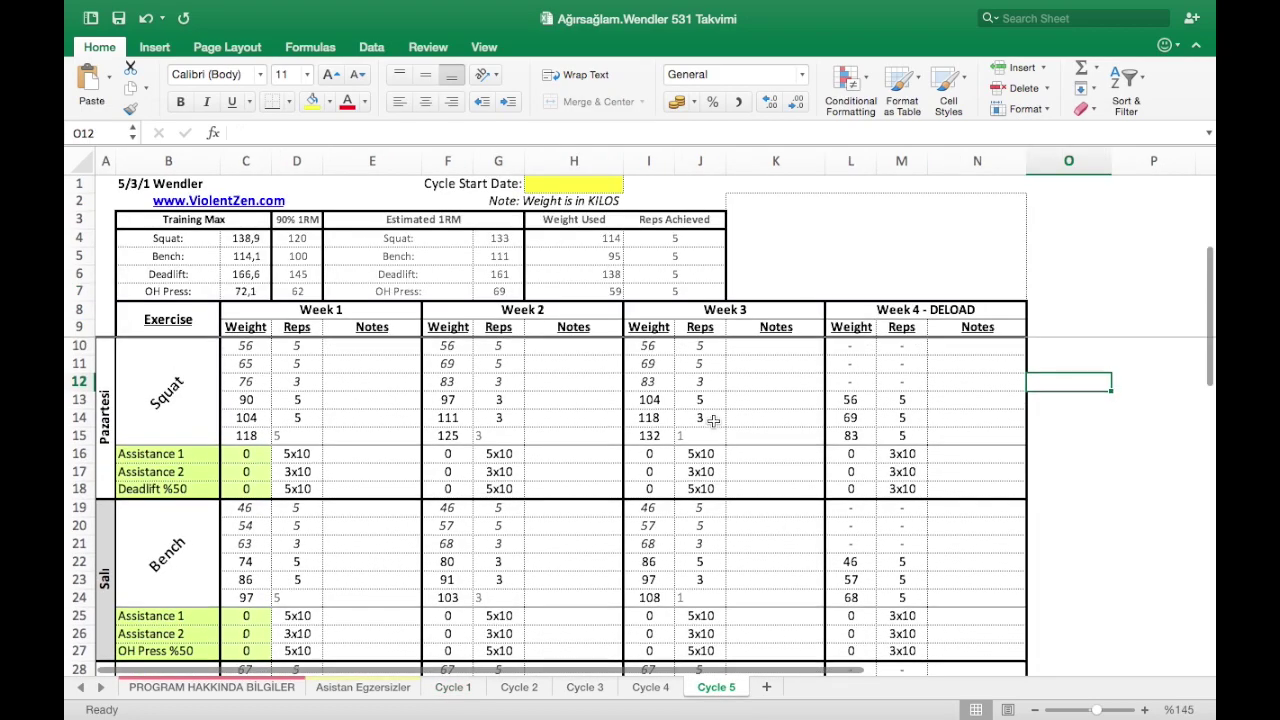
{"action": "left_click", "coordinate": [664, 348]}
{"action": "left_click", "coordinate": [662, 368]}
{"action": "left_click", "coordinate": [665, 385]}
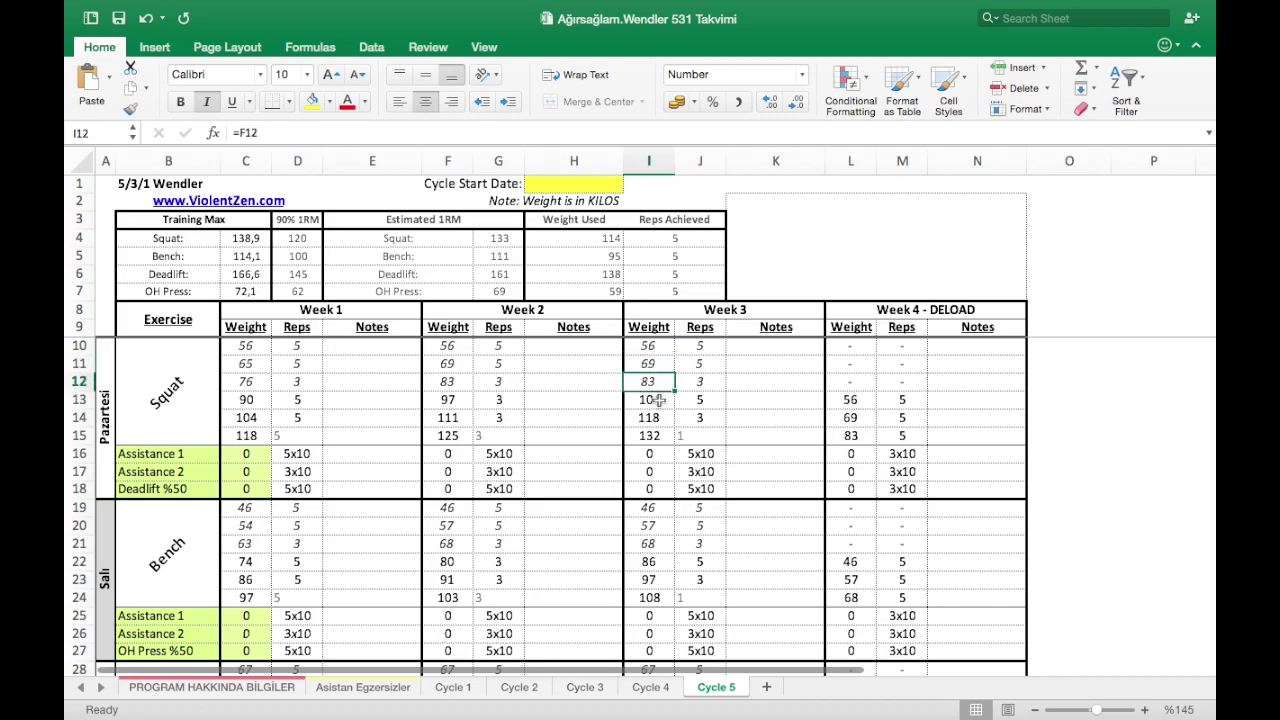
{"action": "left_click", "coordinate": [452, 687]}
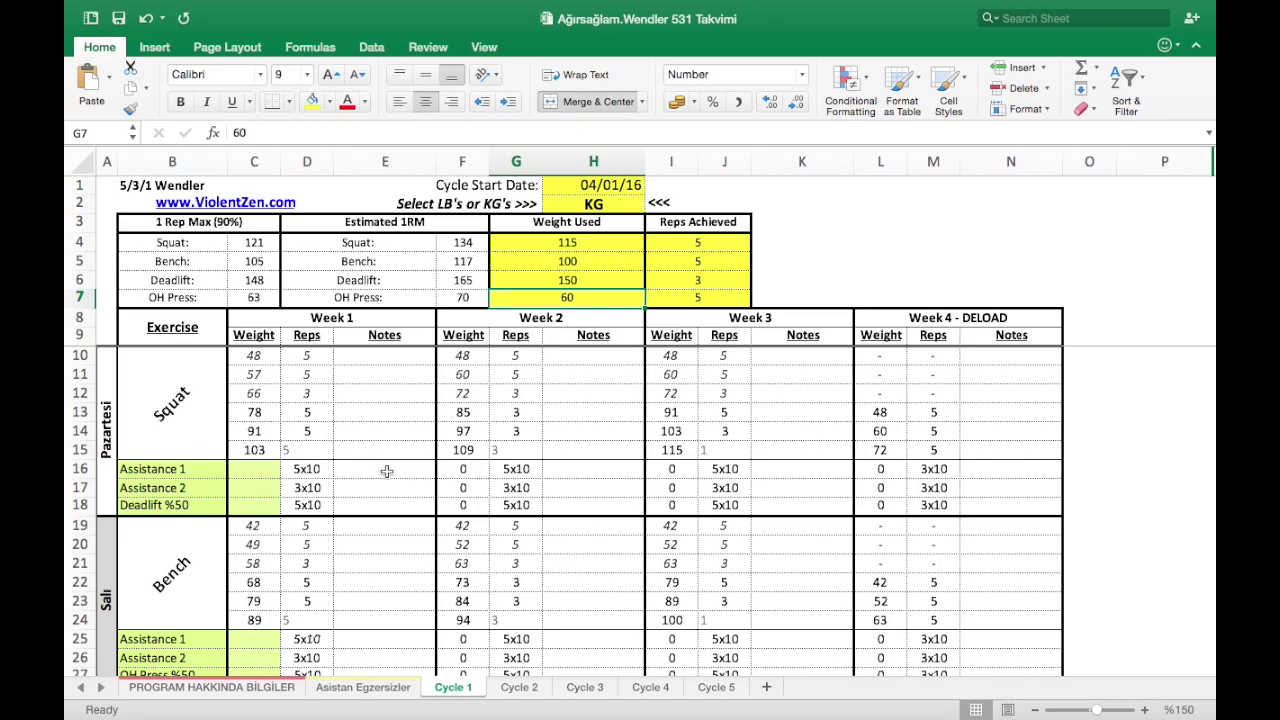
Examine the reps of the squat's final Week 1 set and the adjoining Notes cells on Cycle 1.
{"action": "left_click", "coordinate": [299, 452]}
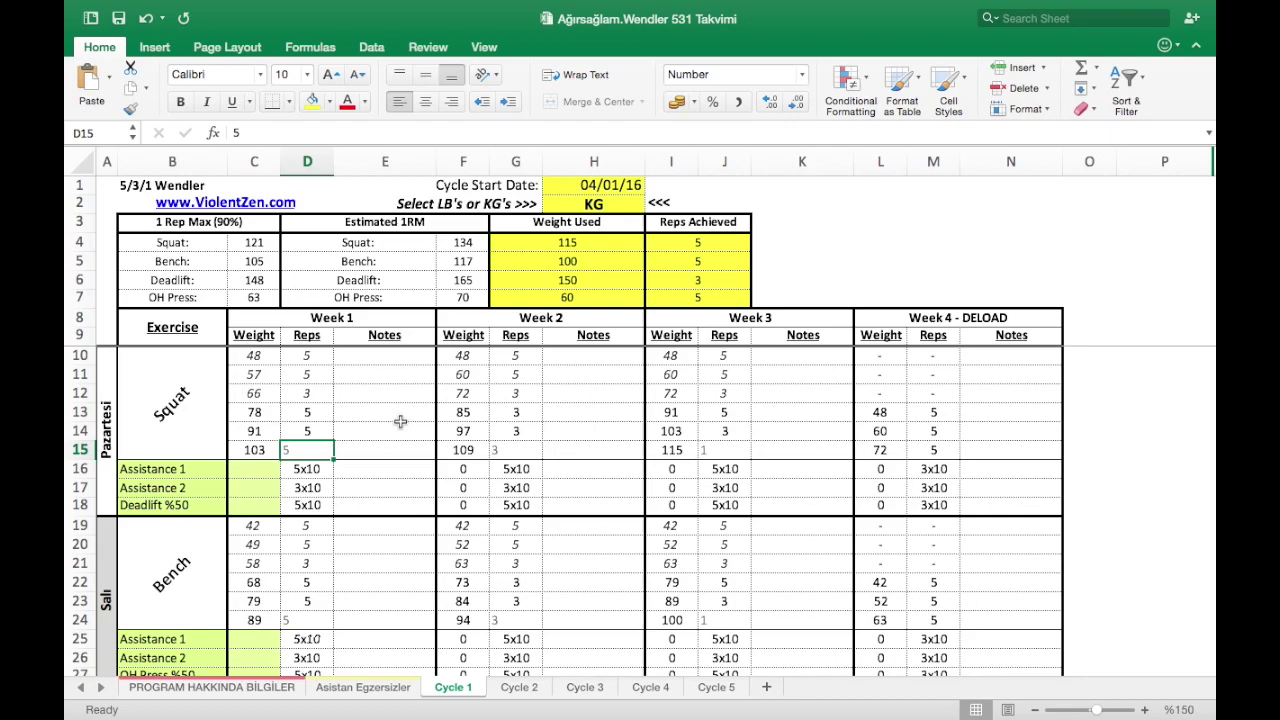
{"action": "left_click", "coordinate": [385, 367]}
{"action": "key", "text": "Down"}
{"action": "key", "text": "Down"}
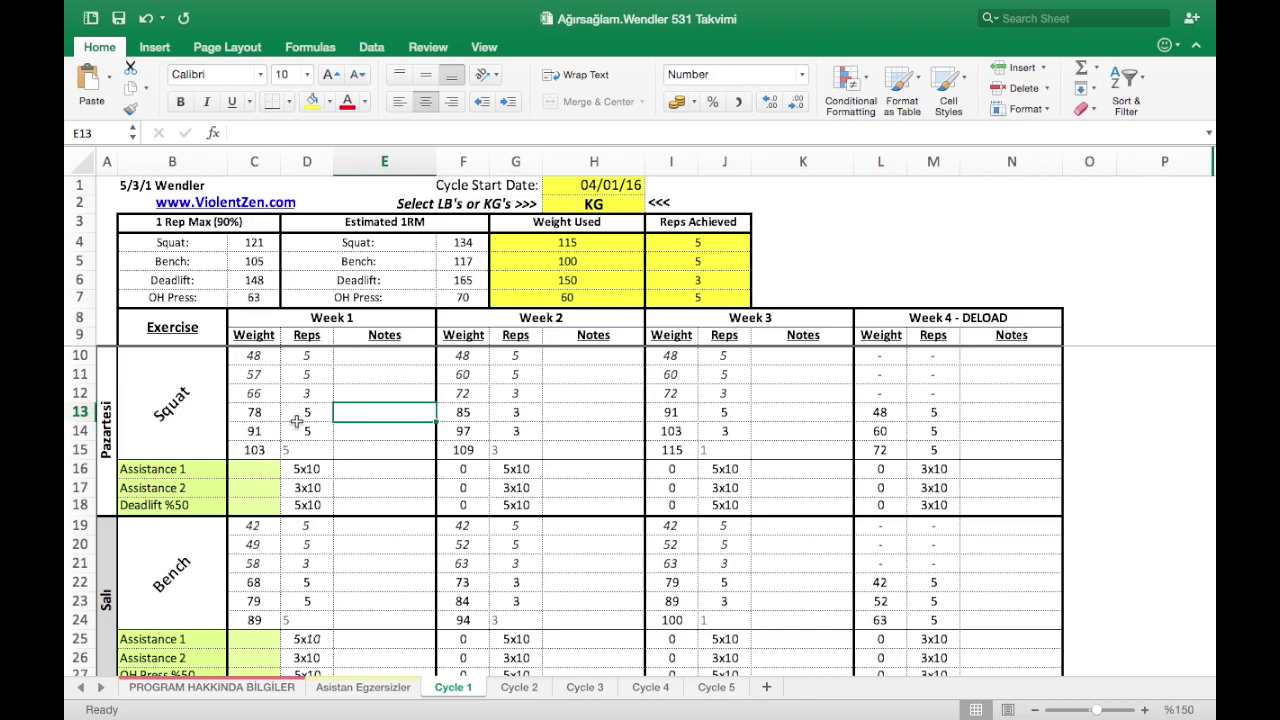
Enter 74 as the Week 1 weight of Deadlift %50 on squat day, and check it on the Cycle 5 sheet before returning to Cycle 1.
{"action": "left_click", "coordinate": [213, 505]}
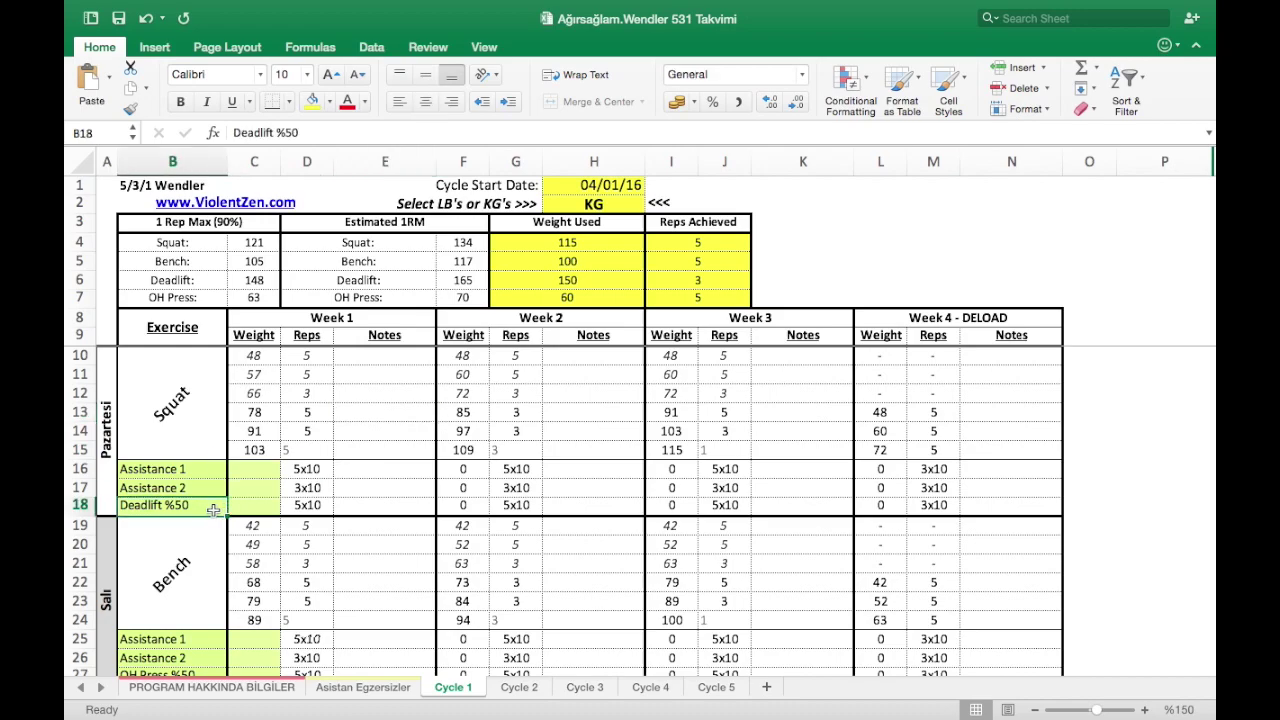
{"action": "left_click", "coordinate": [257, 281]}
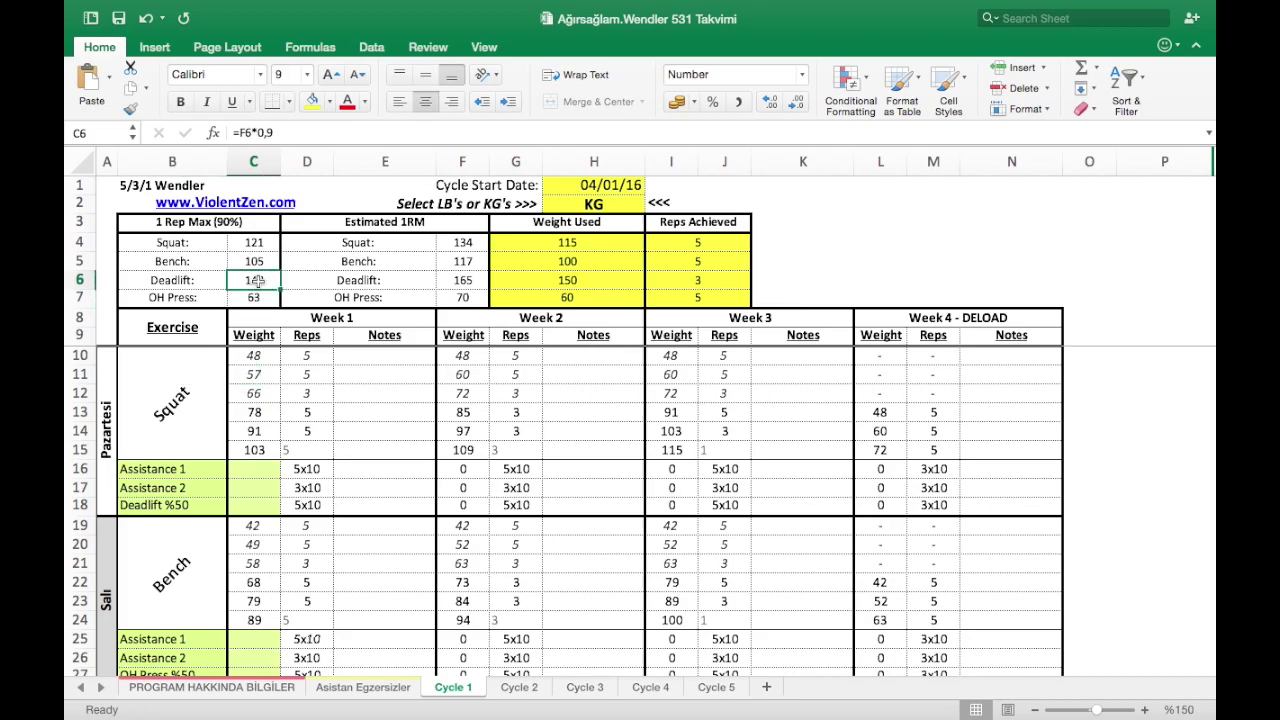
{"action": "left_click", "coordinate": [257, 503]}
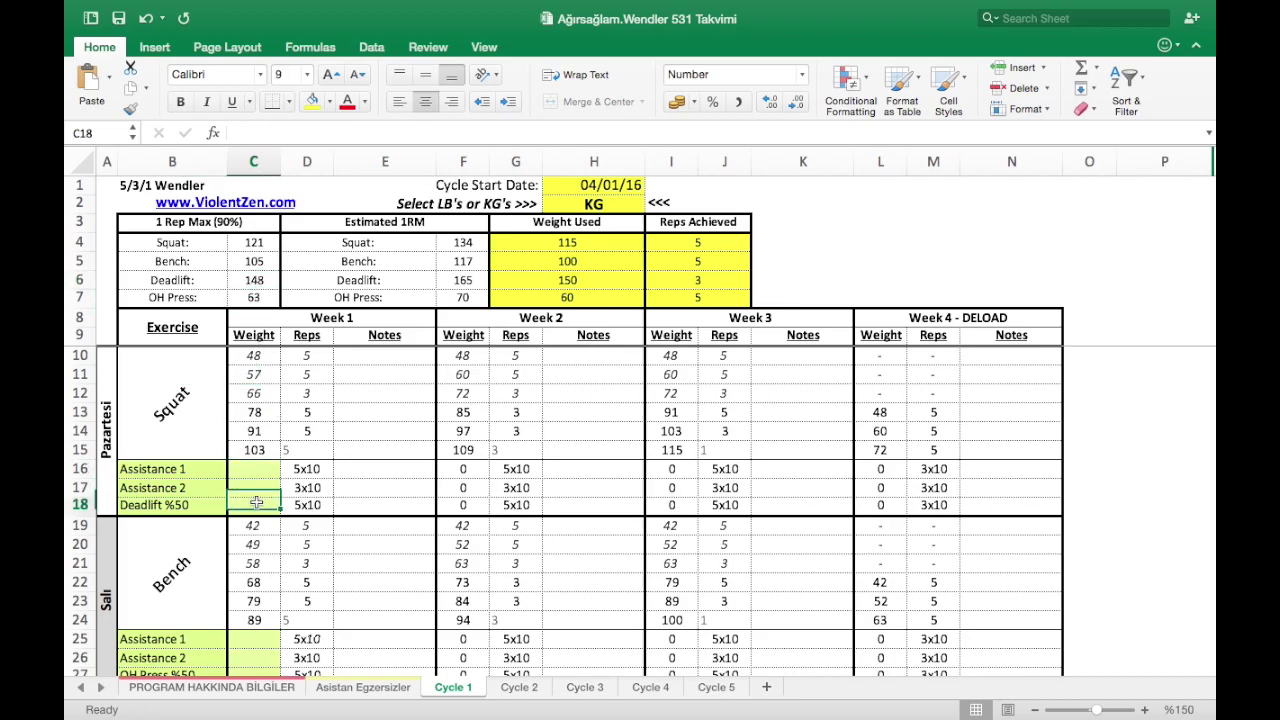
{"action": "type", "text": "74"}
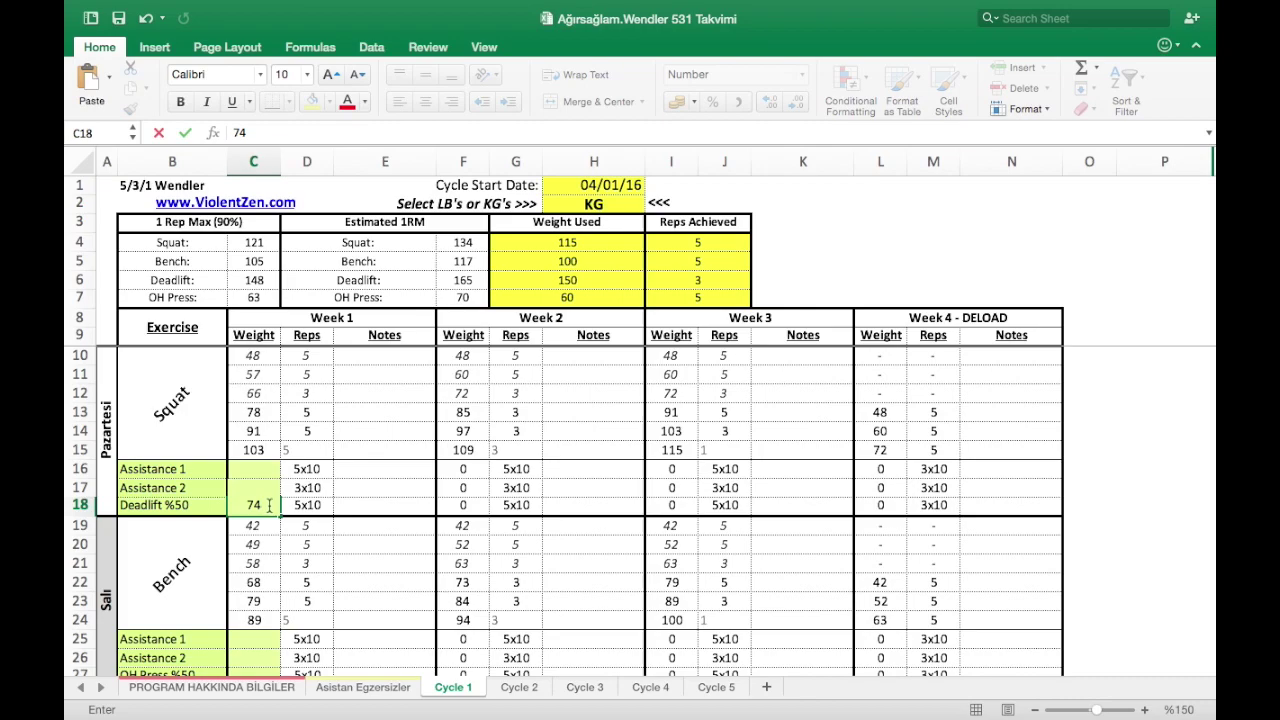
{"action": "left_click", "coordinate": [716, 689]}
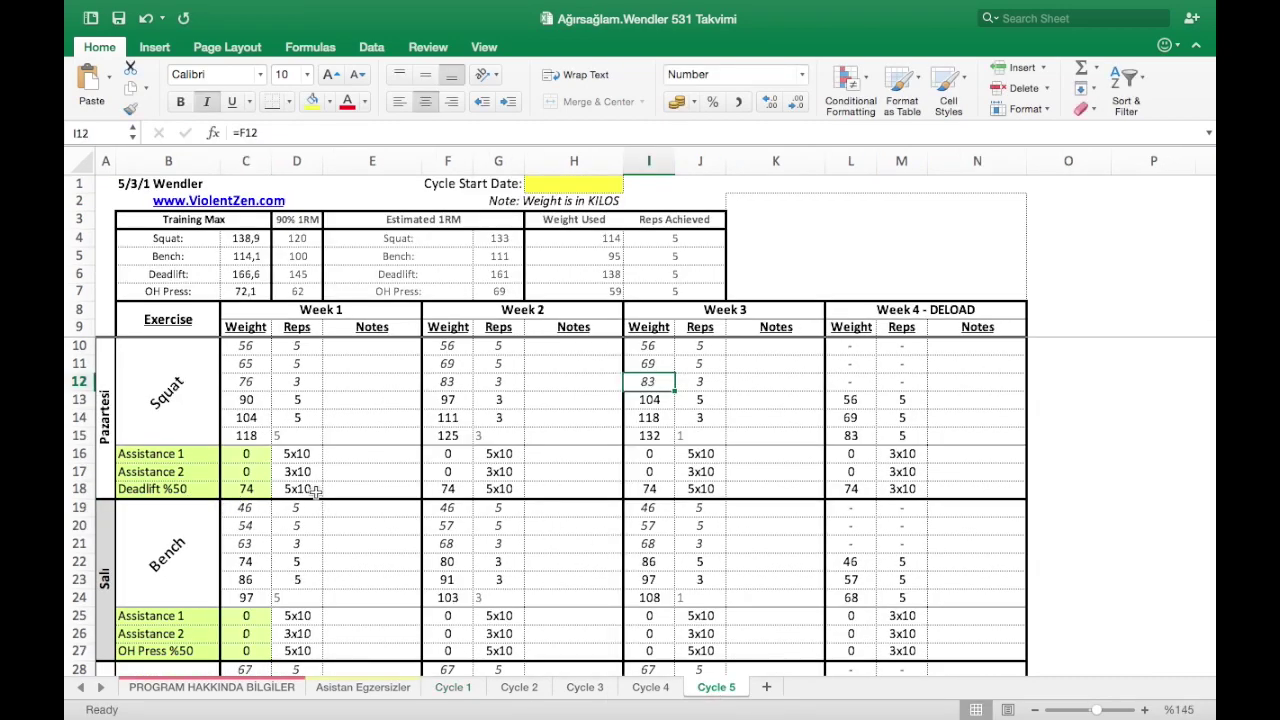
{"action": "left_click", "coordinate": [437, 692]}
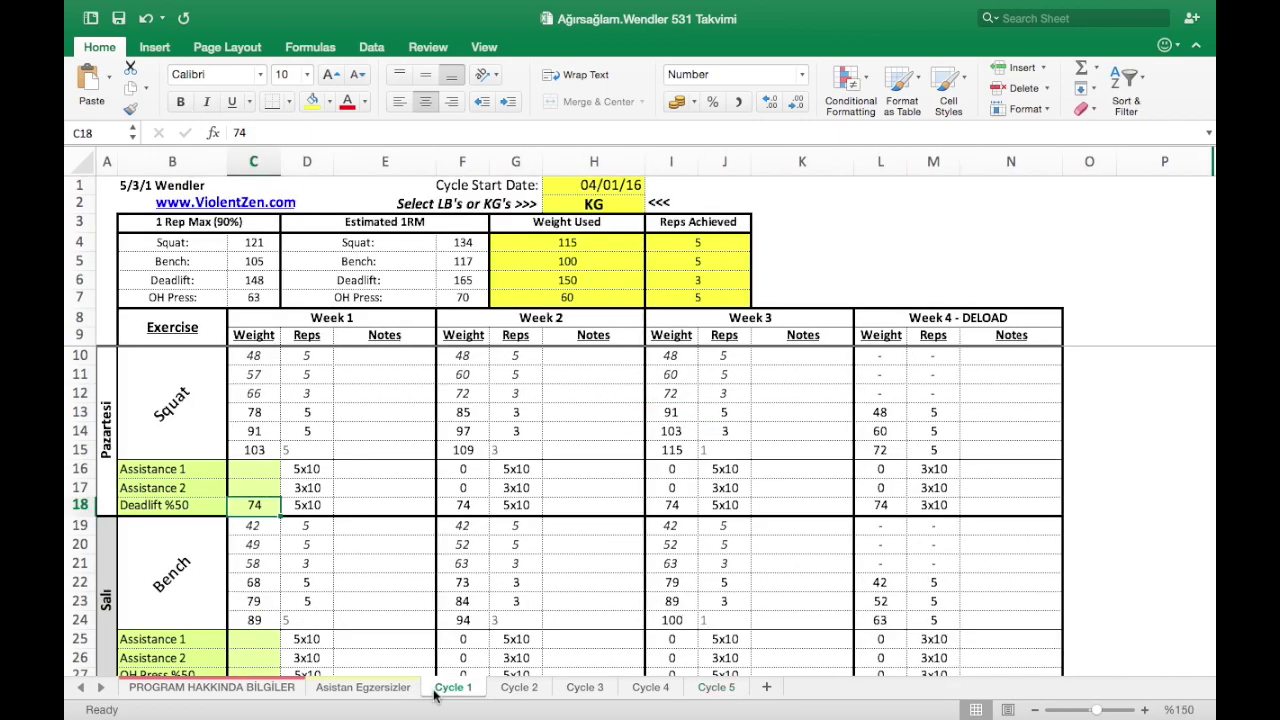
Set the squat day's Assistance 1 exercise to Calf Raise (1) and select its Week 1 weight cell.
{"action": "left_click", "coordinate": [220, 468]}
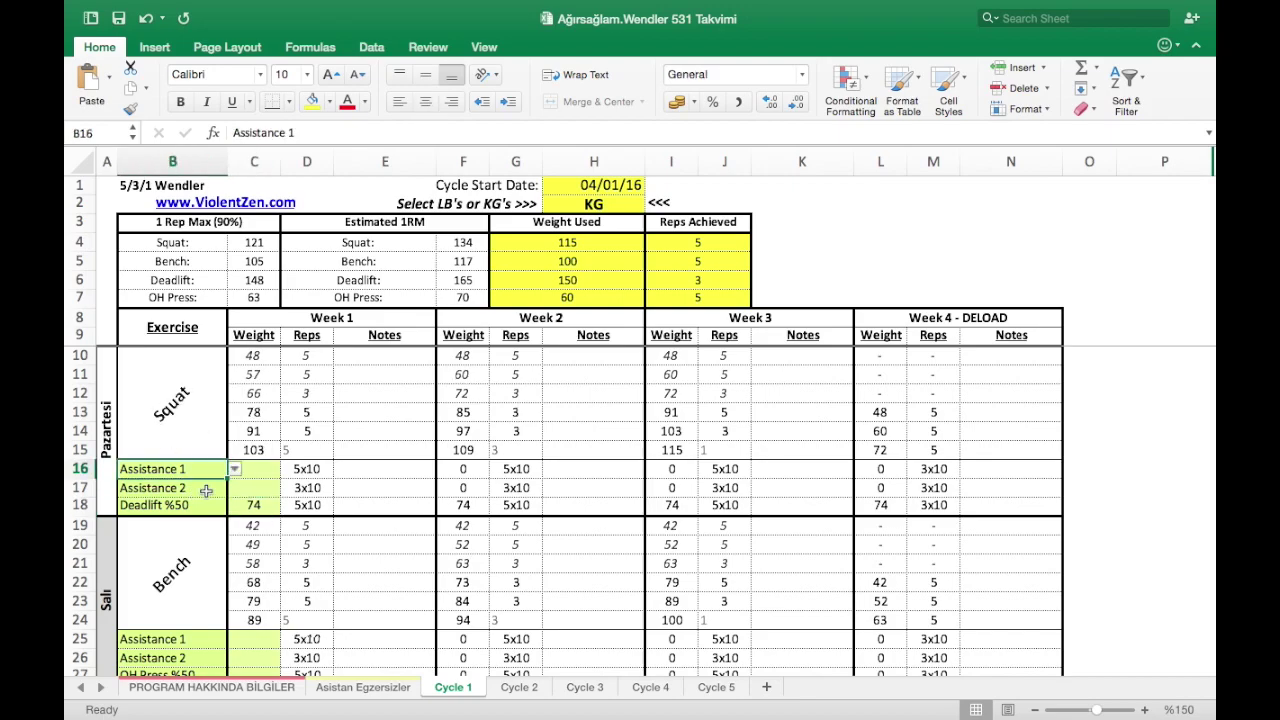
{"action": "left_click", "coordinate": [233, 470]}
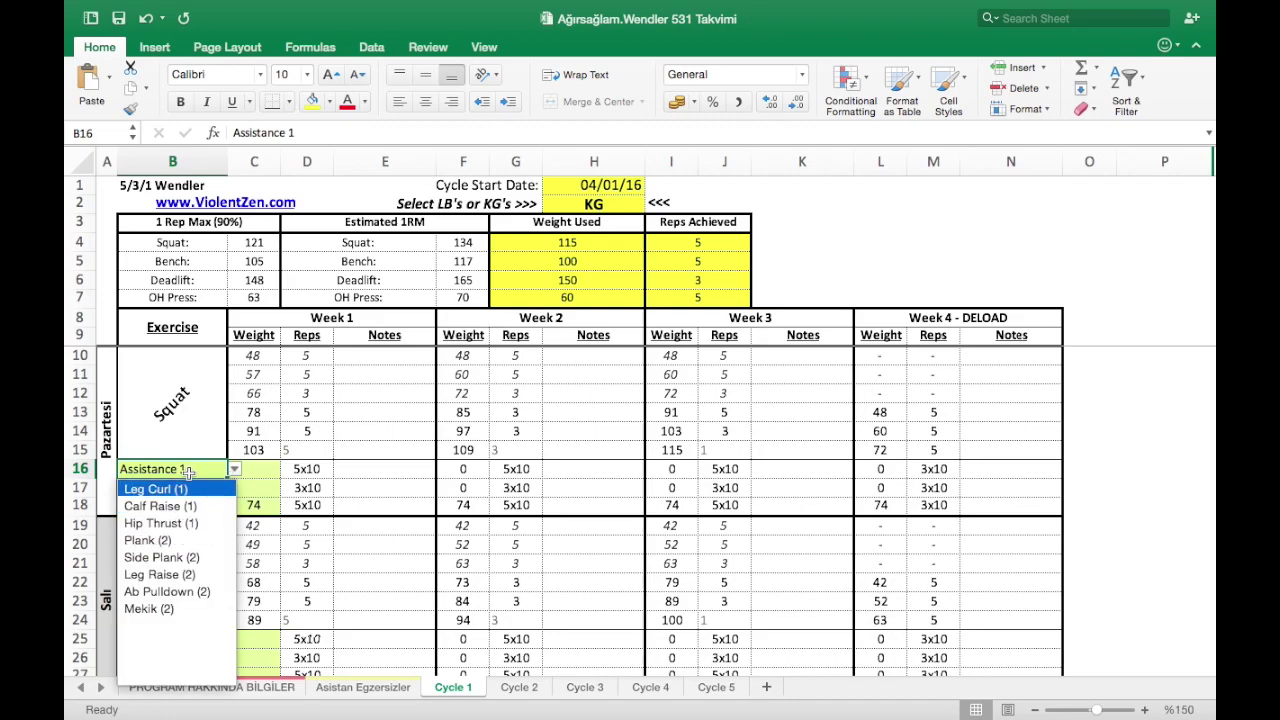
{"action": "left_click", "coordinate": [200, 507]}
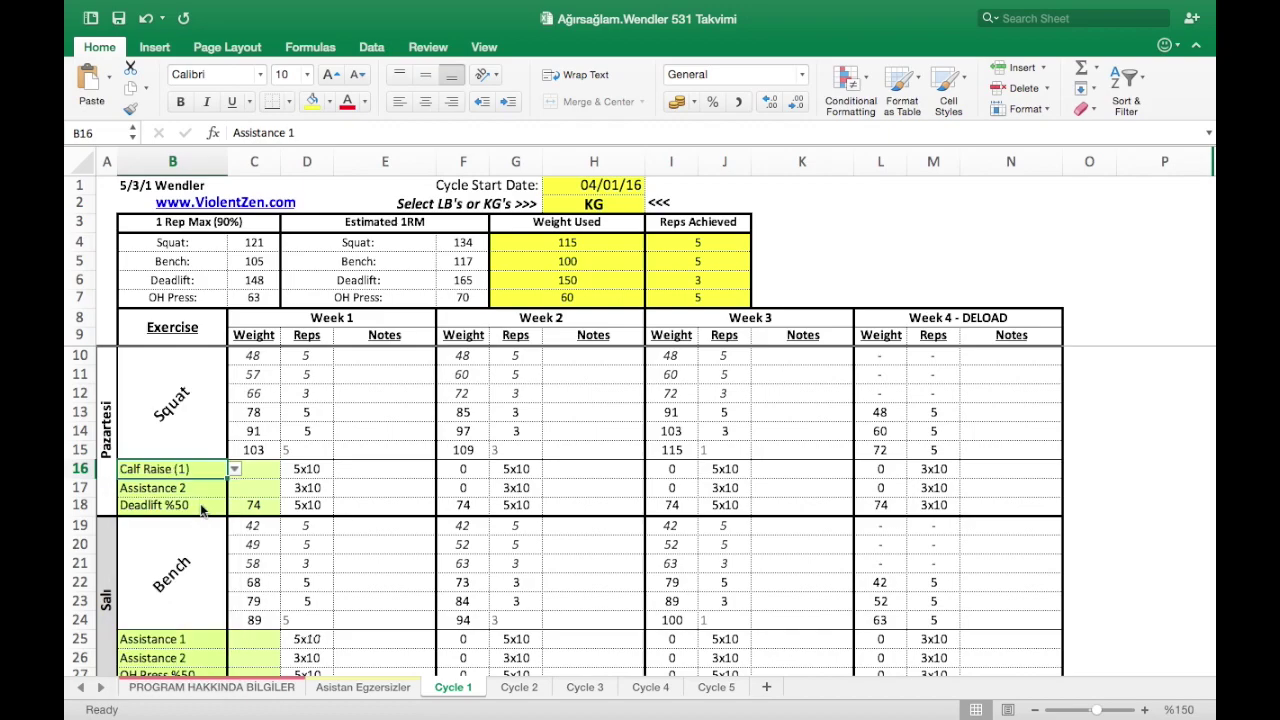
{"action": "left_click", "coordinate": [252, 475]}
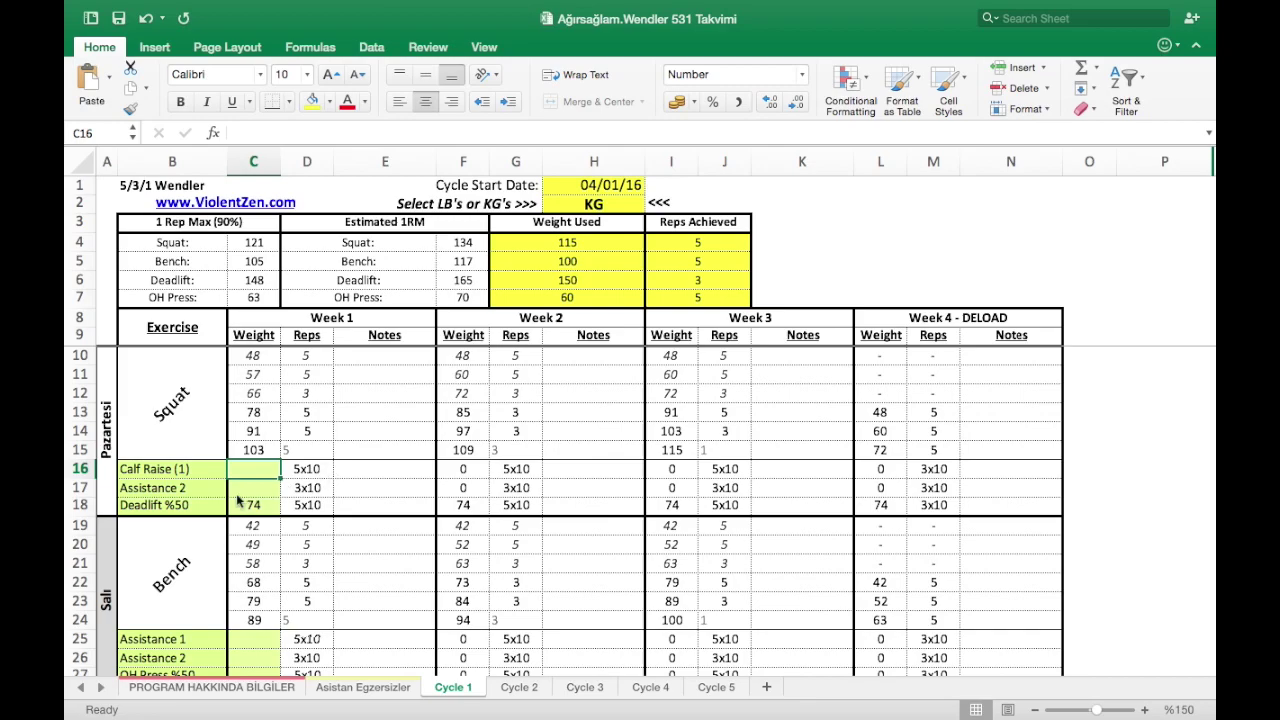
Set the squat day's Assistance 2 exercise to Leg Raise (2) and select its Week 1 weight cell.
{"action": "left_click", "coordinate": [222, 488]}
{"action": "left_click", "coordinate": [236, 487]}
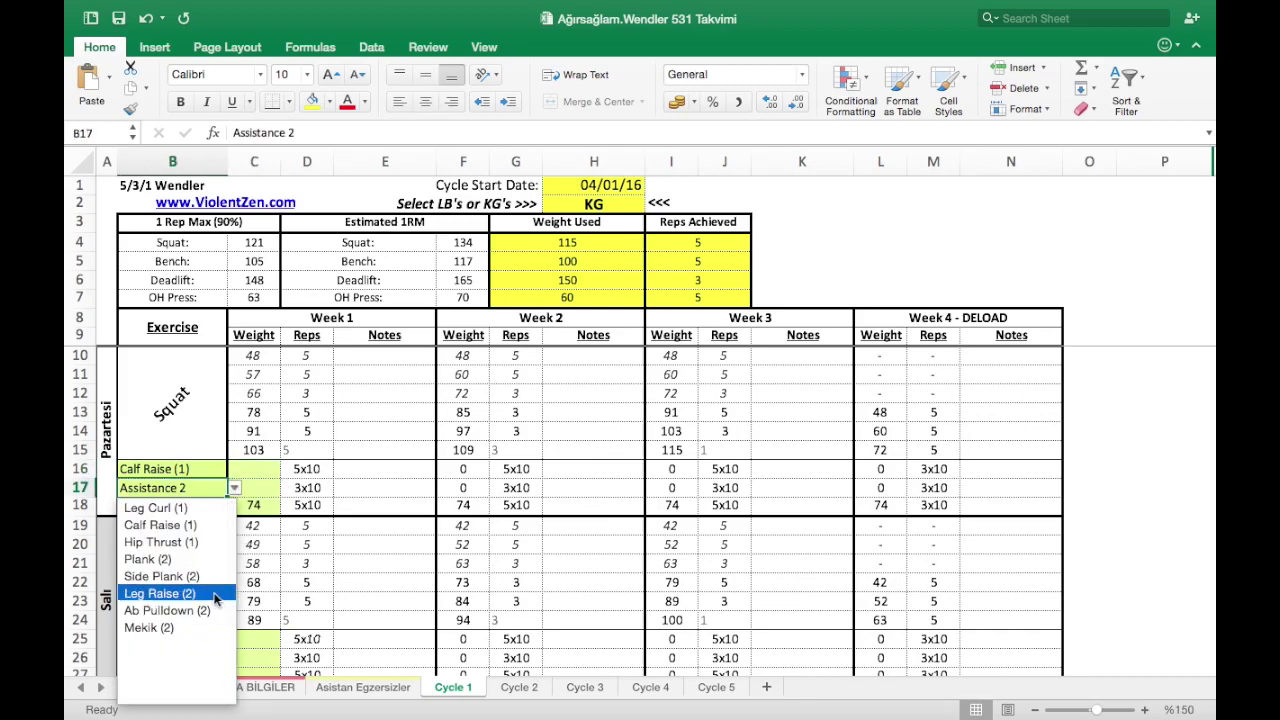
{"action": "left_click", "coordinate": [215, 594]}
{"action": "left_click", "coordinate": [263, 487]}
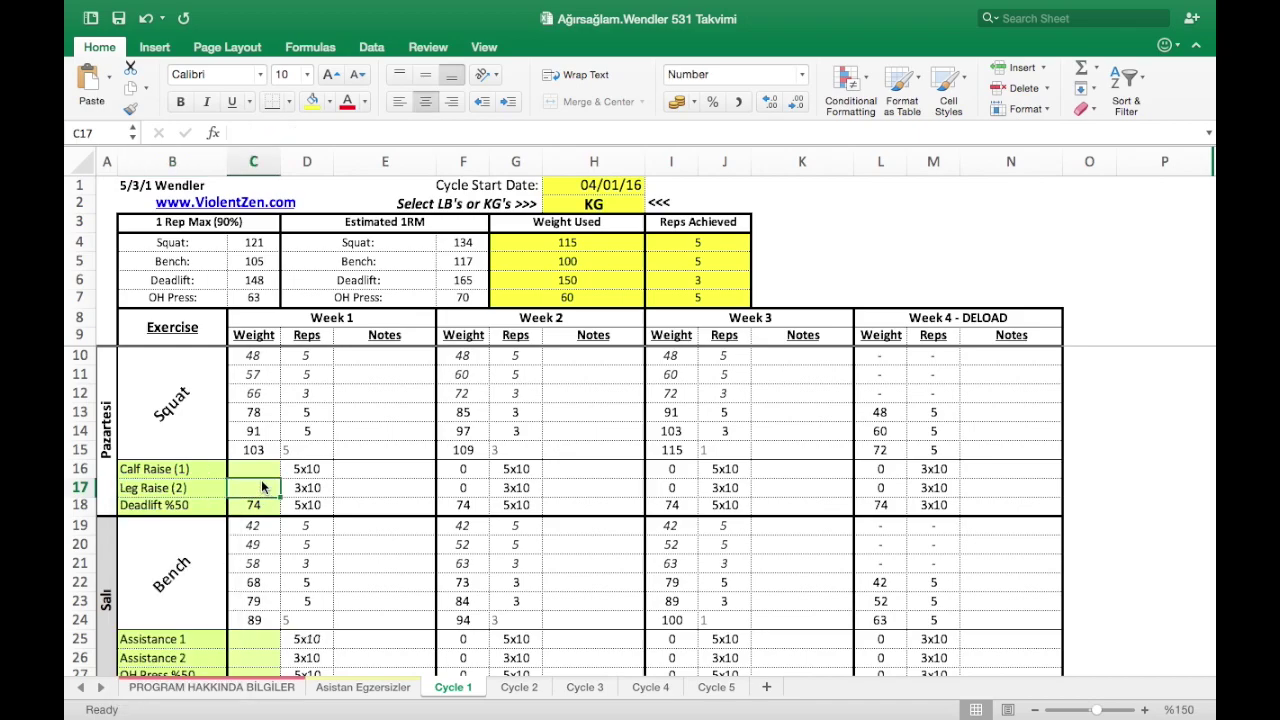
Change the squat day's Assistance 2 exercise to Plank (2) and select its Week 1 weight cell.
{"action": "left_click", "coordinate": [226, 488]}
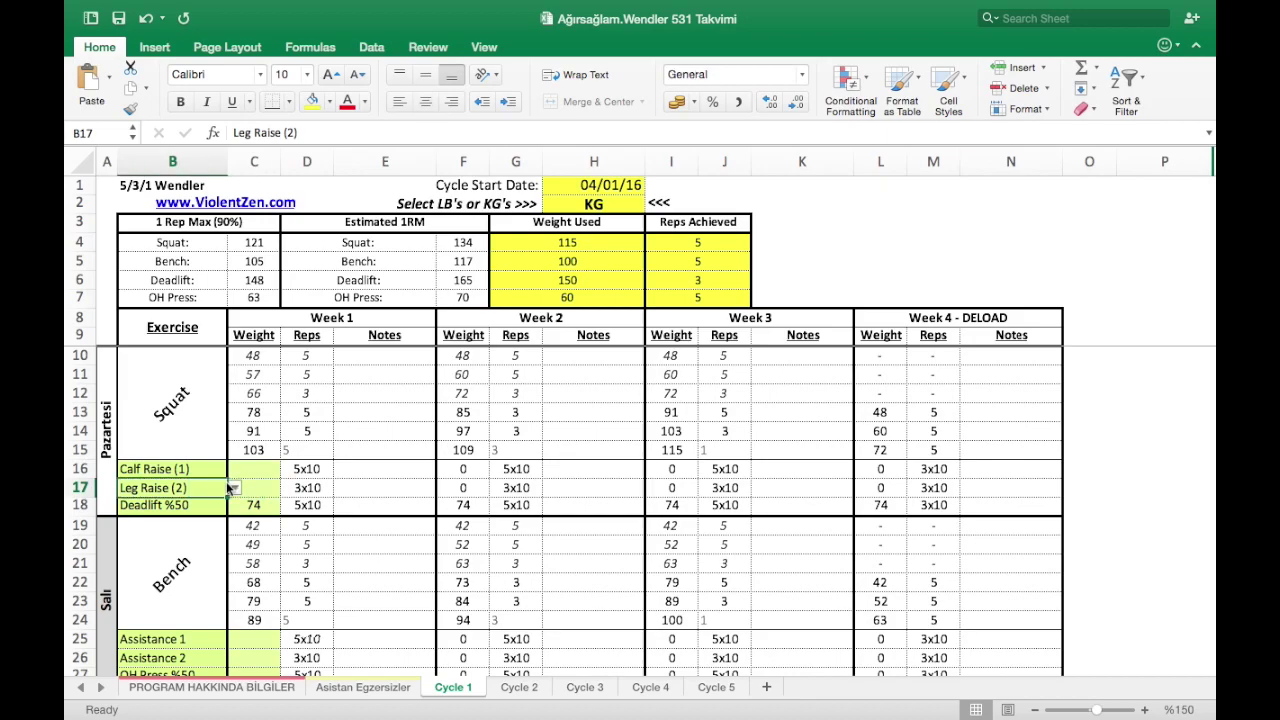
{"action": "left_click", "coordinate": [232, 487]}
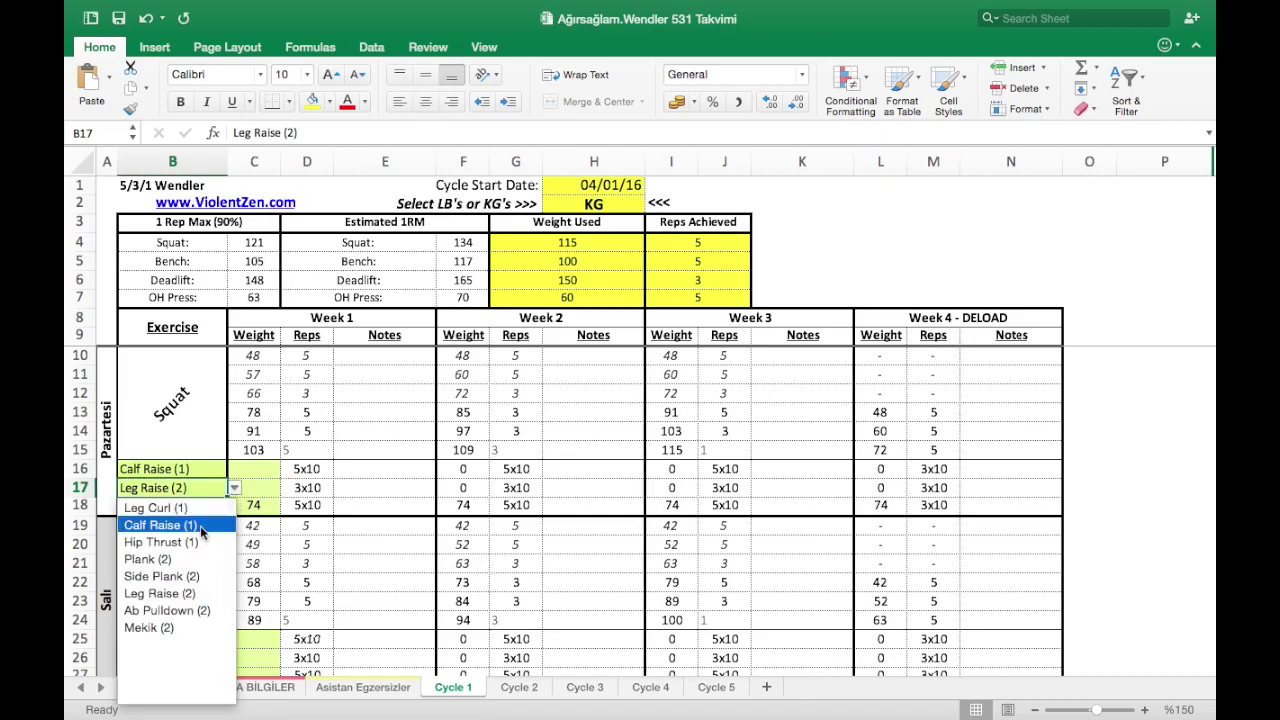
{"action": "left_click", "coordinate": [200, 559]}
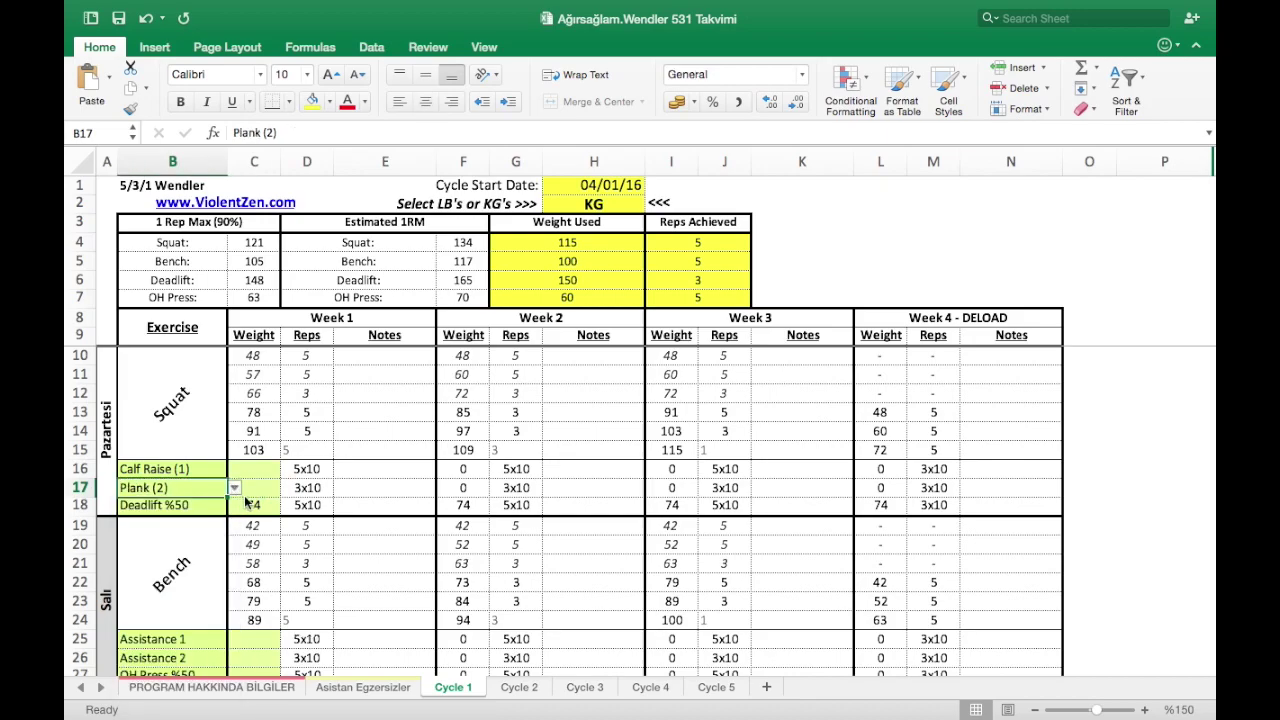
{"action": "left_click", "coordinate": [257, 491]}
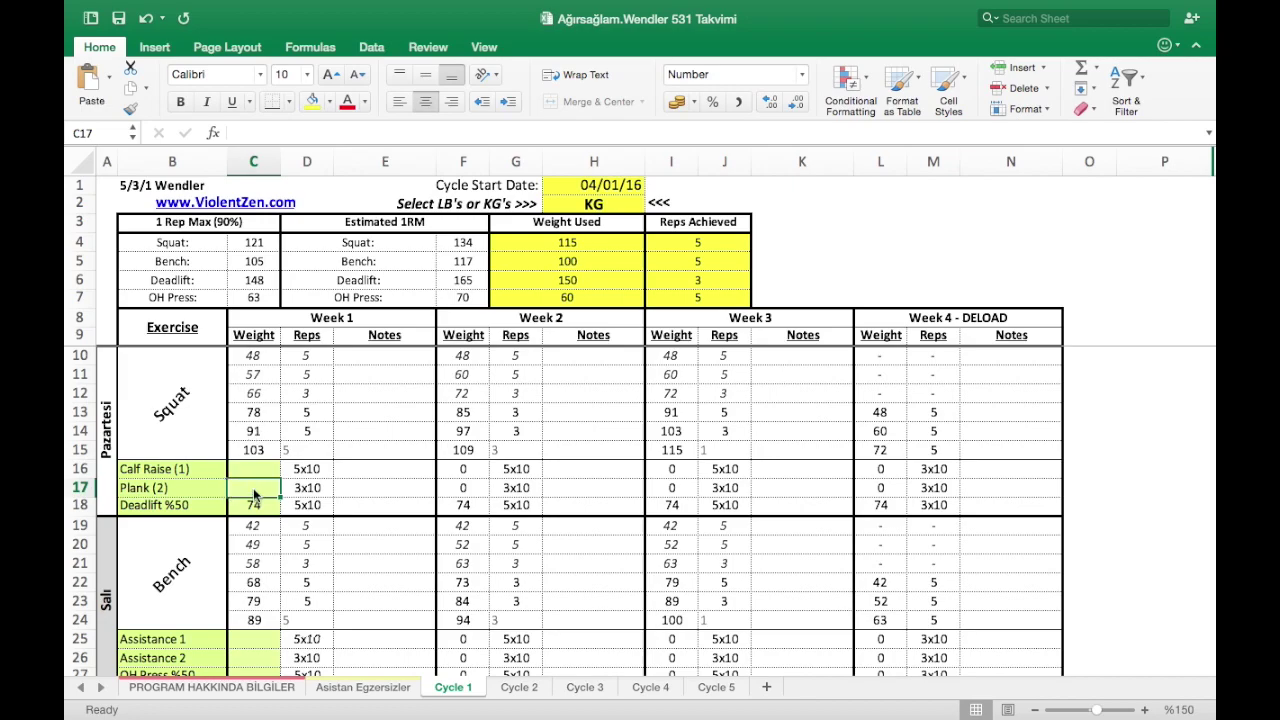
Review the Cycle 1 training days from Pazartesi to Cuma, including their main lifts, assistance exercises and %50 rows.
{"action": "left_click", "coordinate": [112, 426]}
{"action": "scroll", "coordinate": [112, 424], "scroll_direction": "down", "scroll_amount": 2}
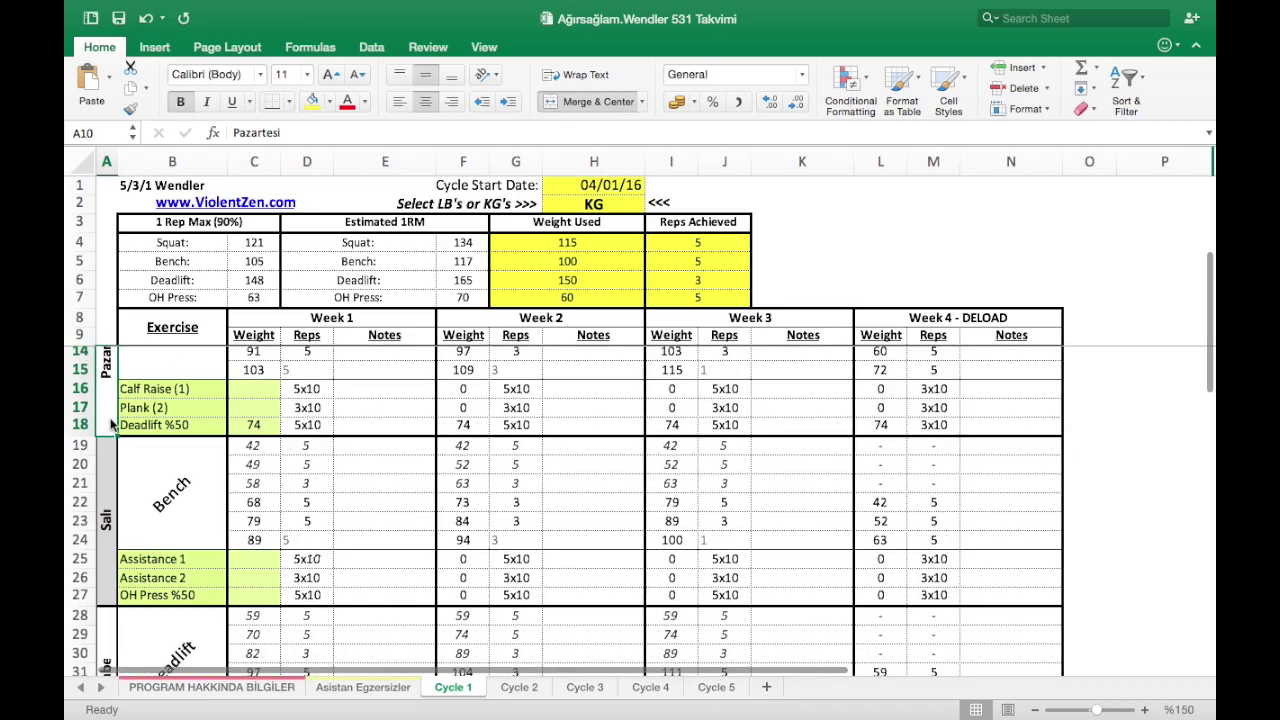
{"action": "scroll", "coordinate": [112, 426], "scroll_direction": "up", "scroll_amount": 2}
{"action": "scroll", "coordinate": [112, 424], "scroll_direction": "down", "scroll_amount": 9}
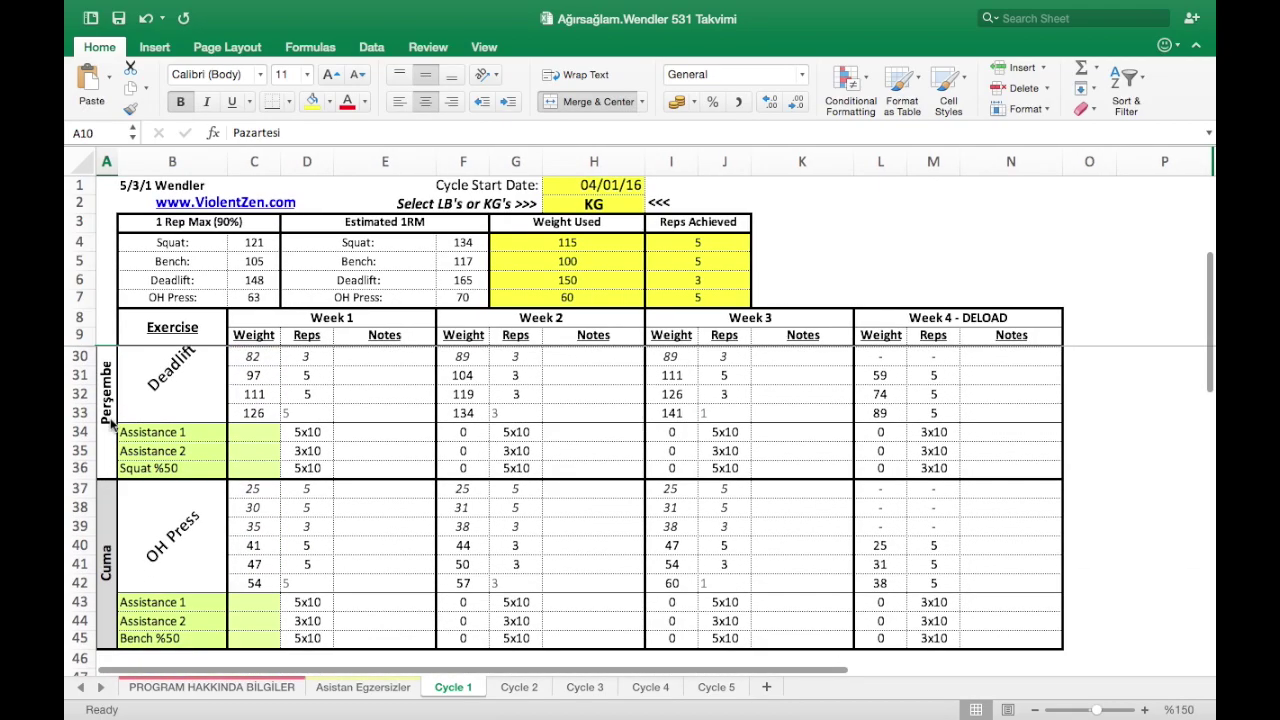
{"action": "scroll", "coordinate": [150, 430], "scroll_direction": "up", "scroll_amount": 2}
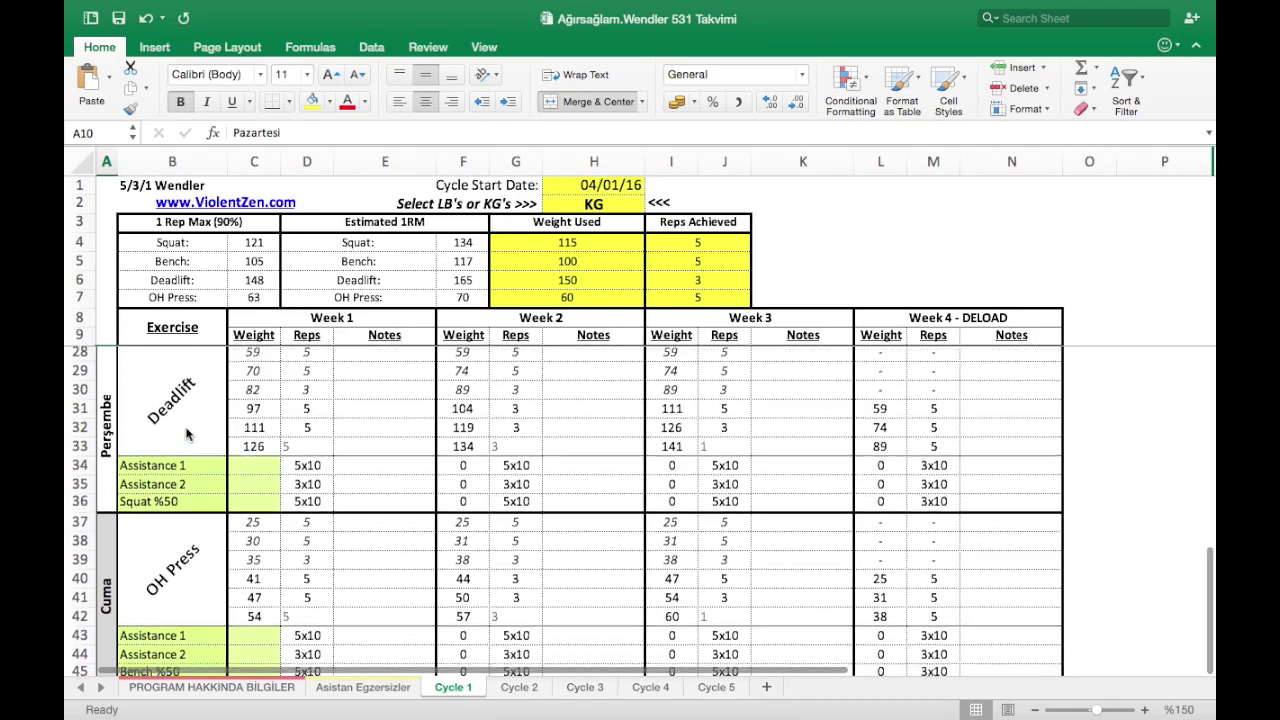
{"action": "scroll", "coordinate": [188, 432], "scroll_direction": "up", "scroll_amount": 3}
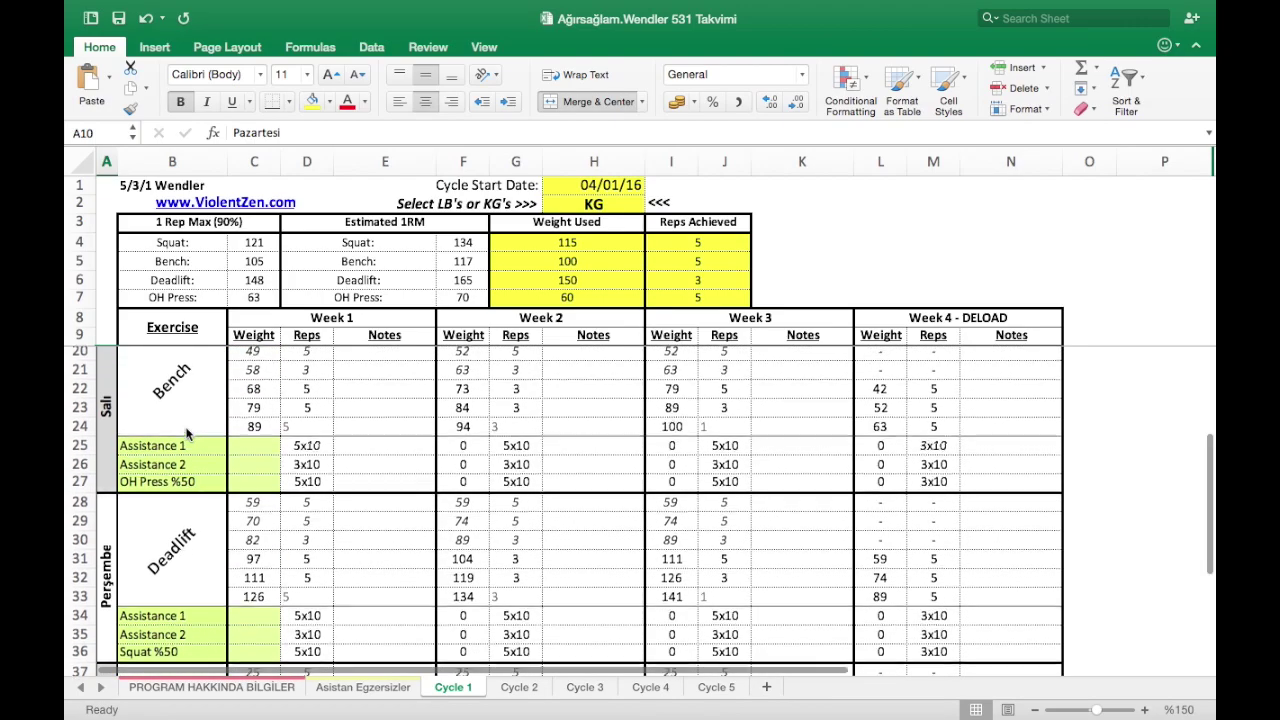
{"action": "scroll", "coordinate": [188, 432], "scroll_direction": "down", "scroll_amount": 2}
{"action": "scroll", "coordinate": [186, 432], "scroll_direction": "down", "scroll_amount": 5}
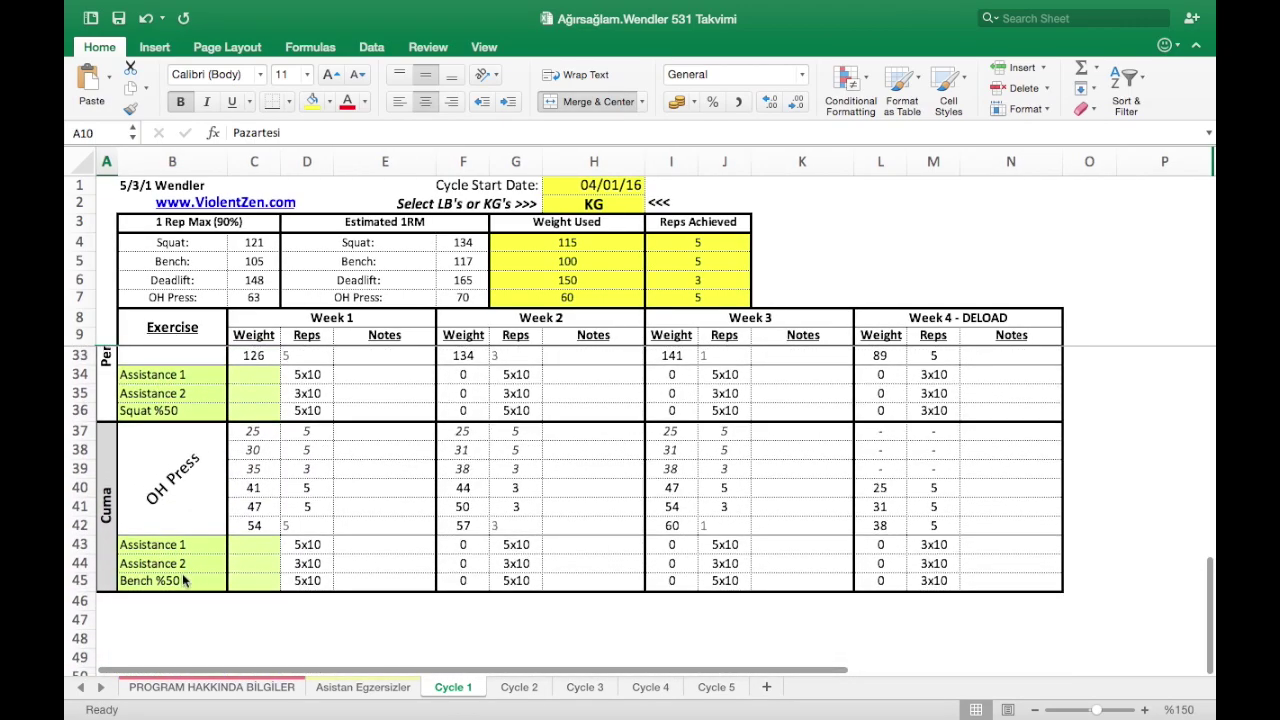
{"action": "left_click", "coordinate": [183, 580]}
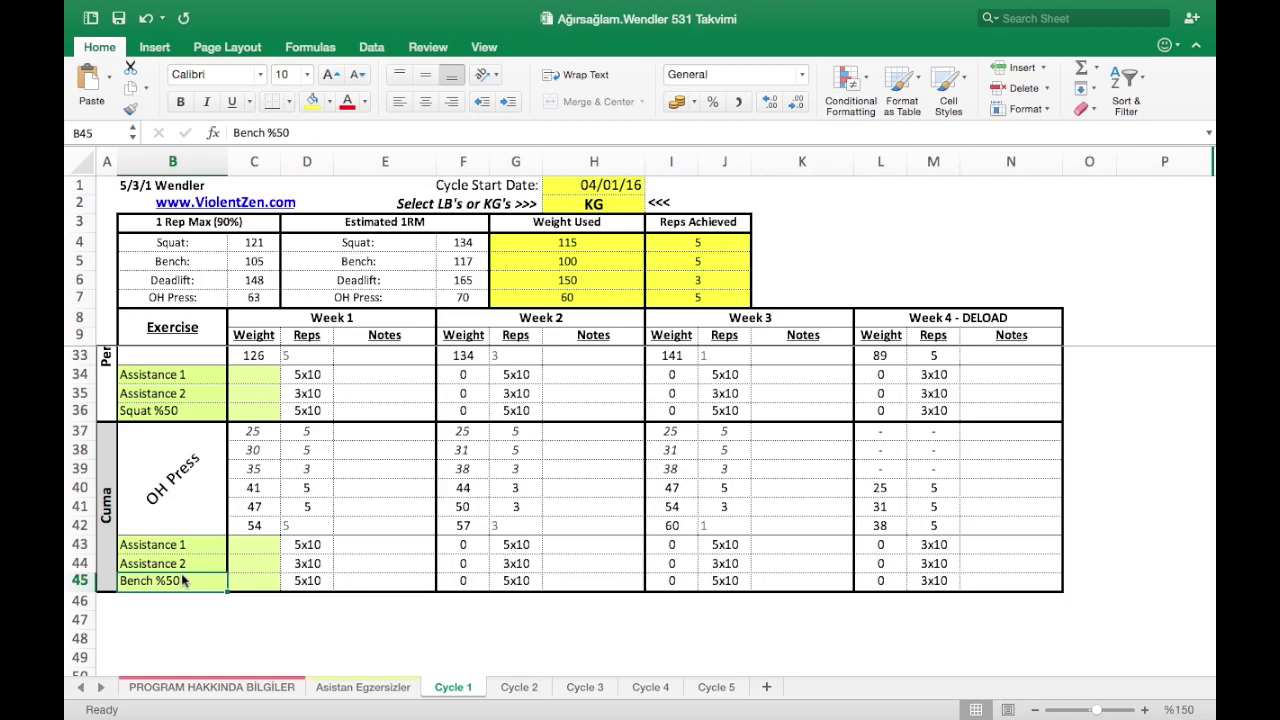
{"action": "scroll", "coordinate": [188, 524], "scroll_direction": "up", "scroll_amount": 3}
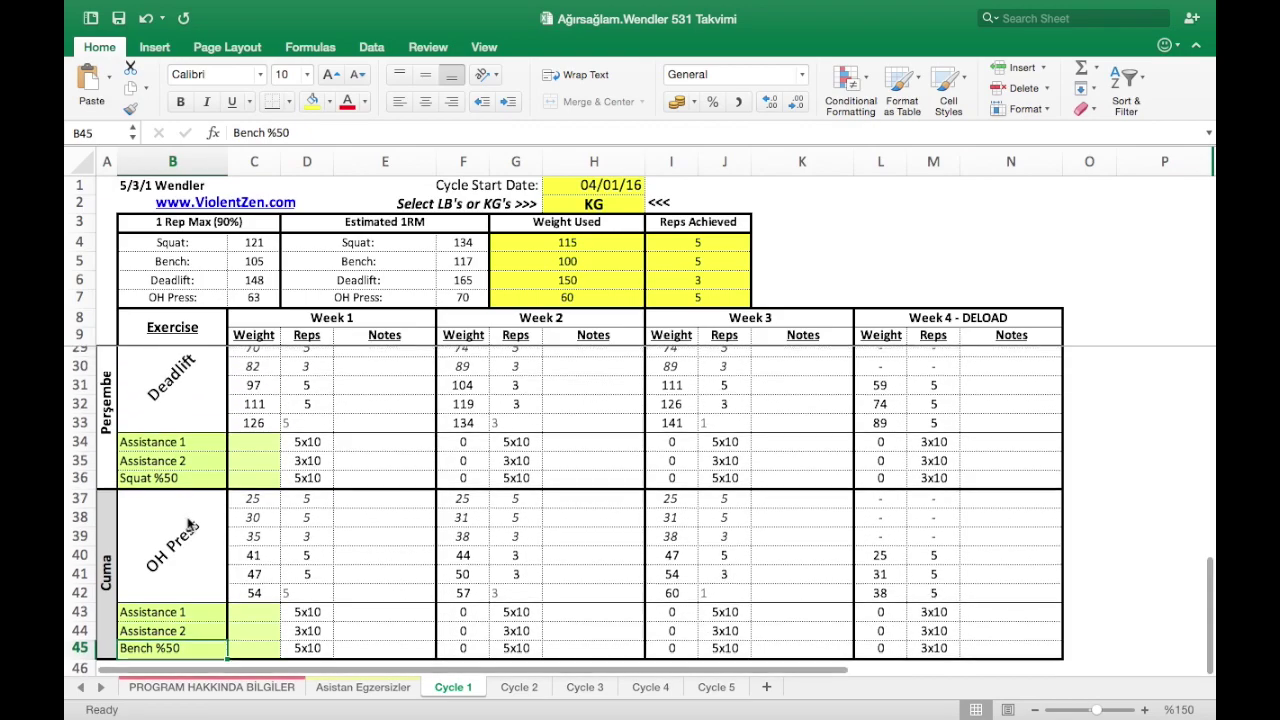
{"action": "scroll", "coordinate": [188, 524], "scroll_direction": "up", "scroll_amount": 5}
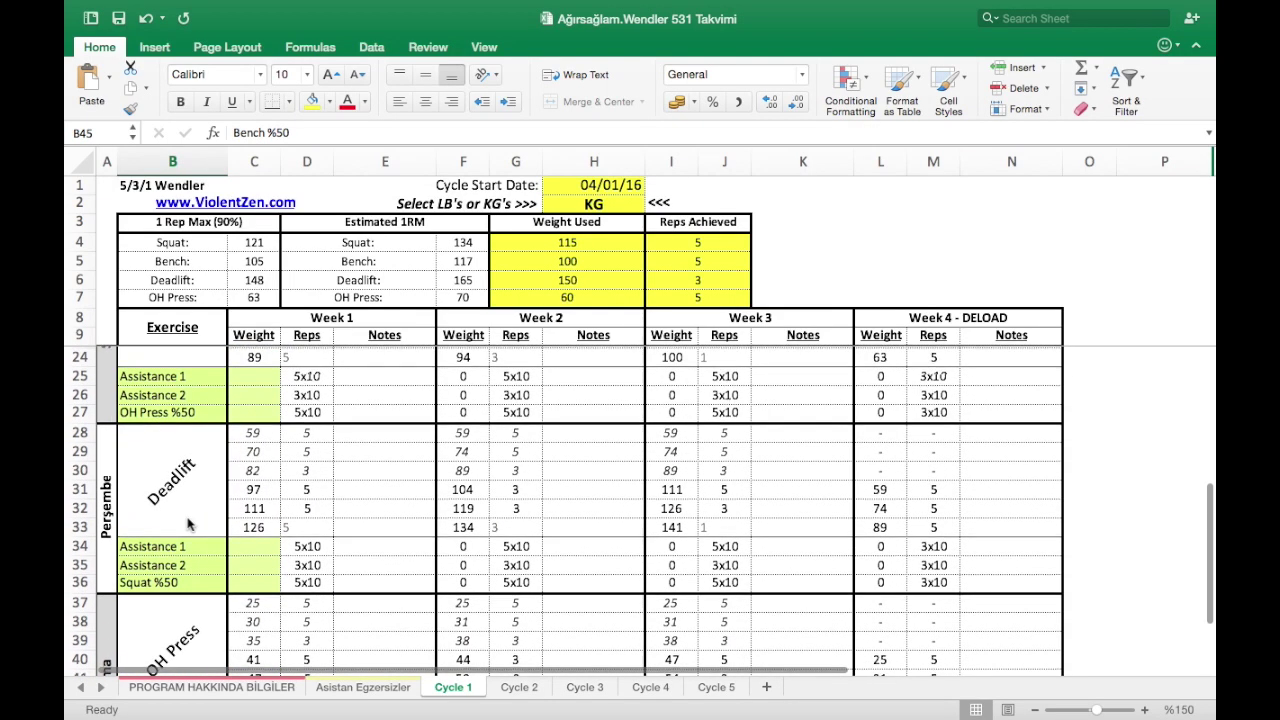
{"action": "scroll", "coordinate": [188, 524], "scroll_direction": "down", "scroll_amount": 3}
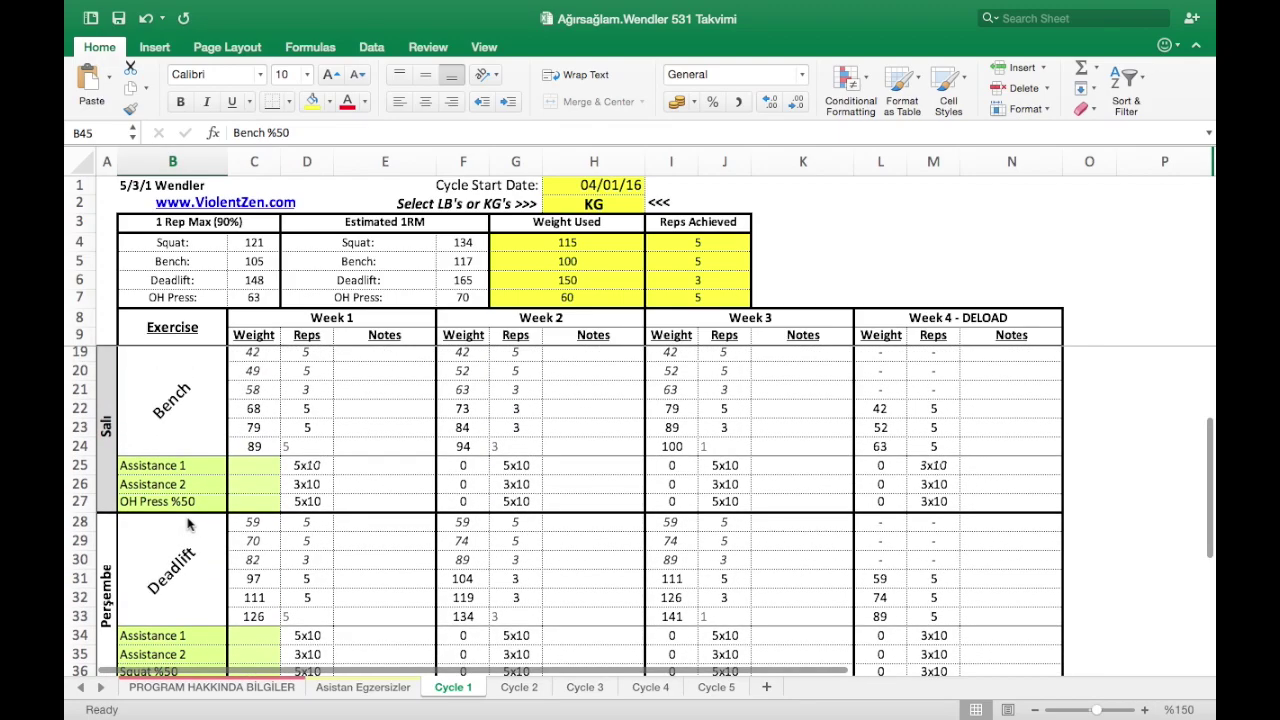
{"action": "scroll", "coordinate": [188, 524], "scroll_direction": "up", "scroll_amount": 3}
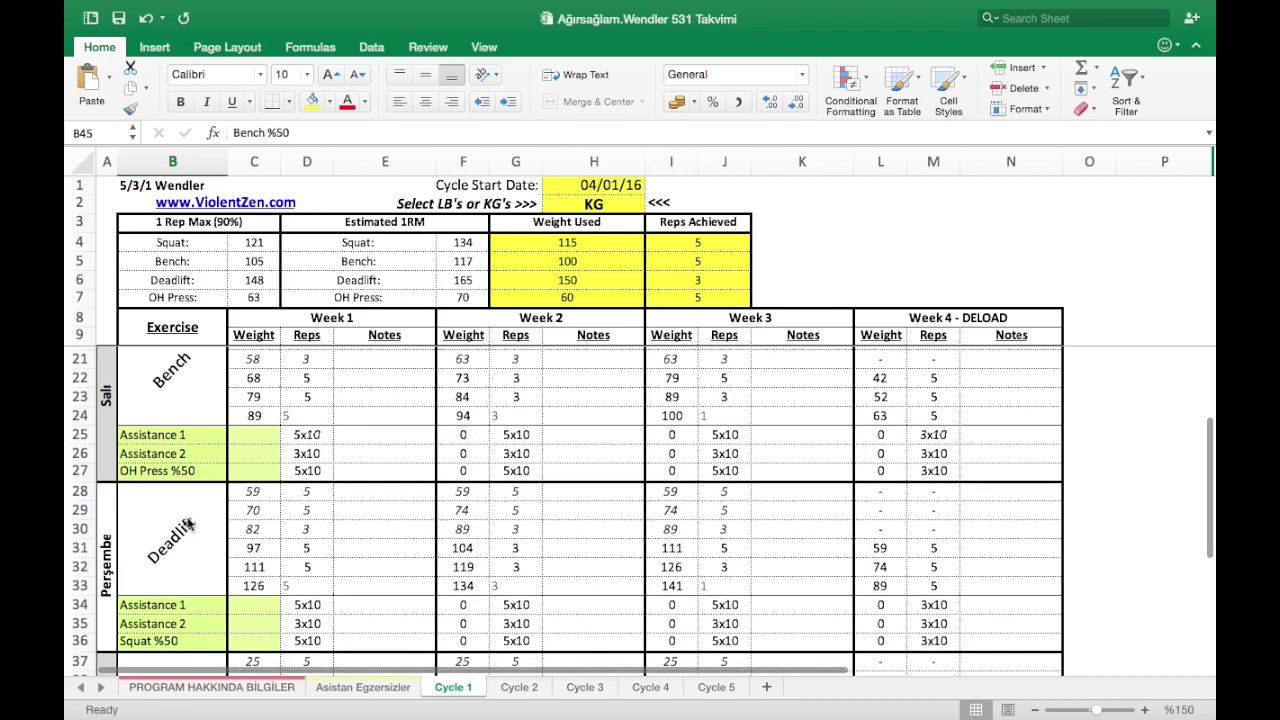
{"action": "scroll", "coordinate": [188, 524], "scroll_direction": "up", "scroll_amount": 5}
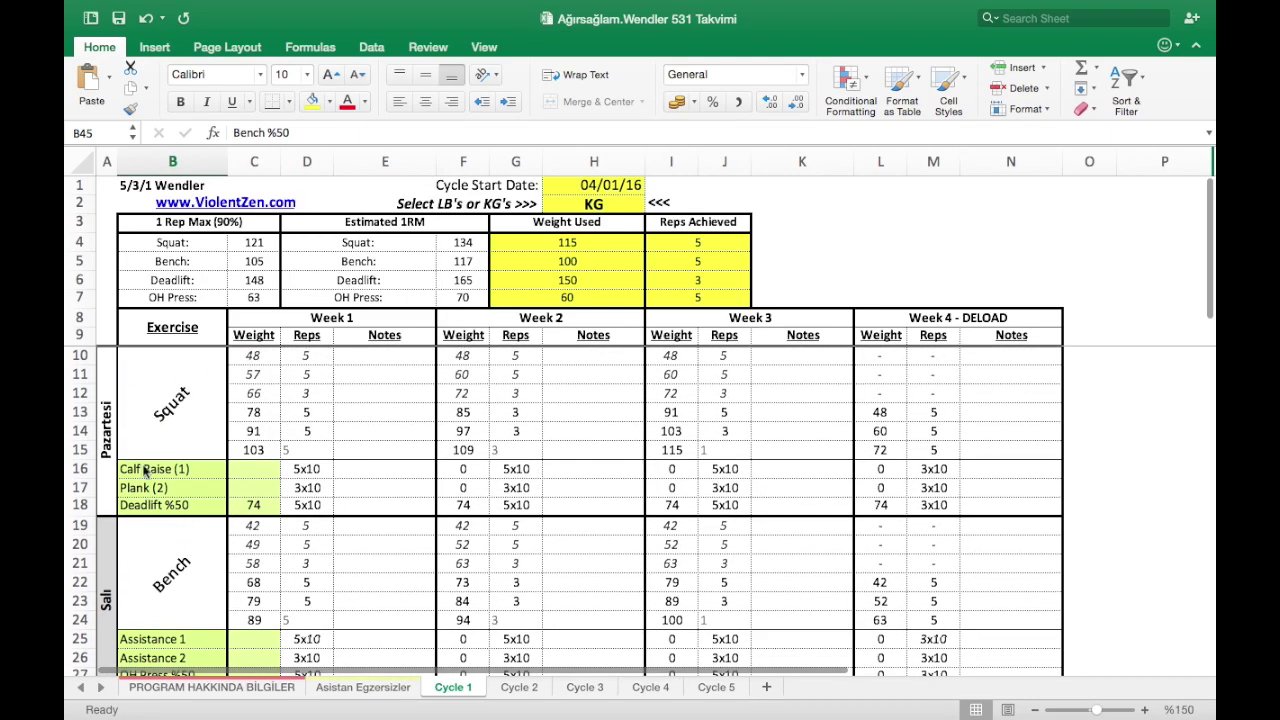
{"action": "left_click", "coordinate": [113, 435]}
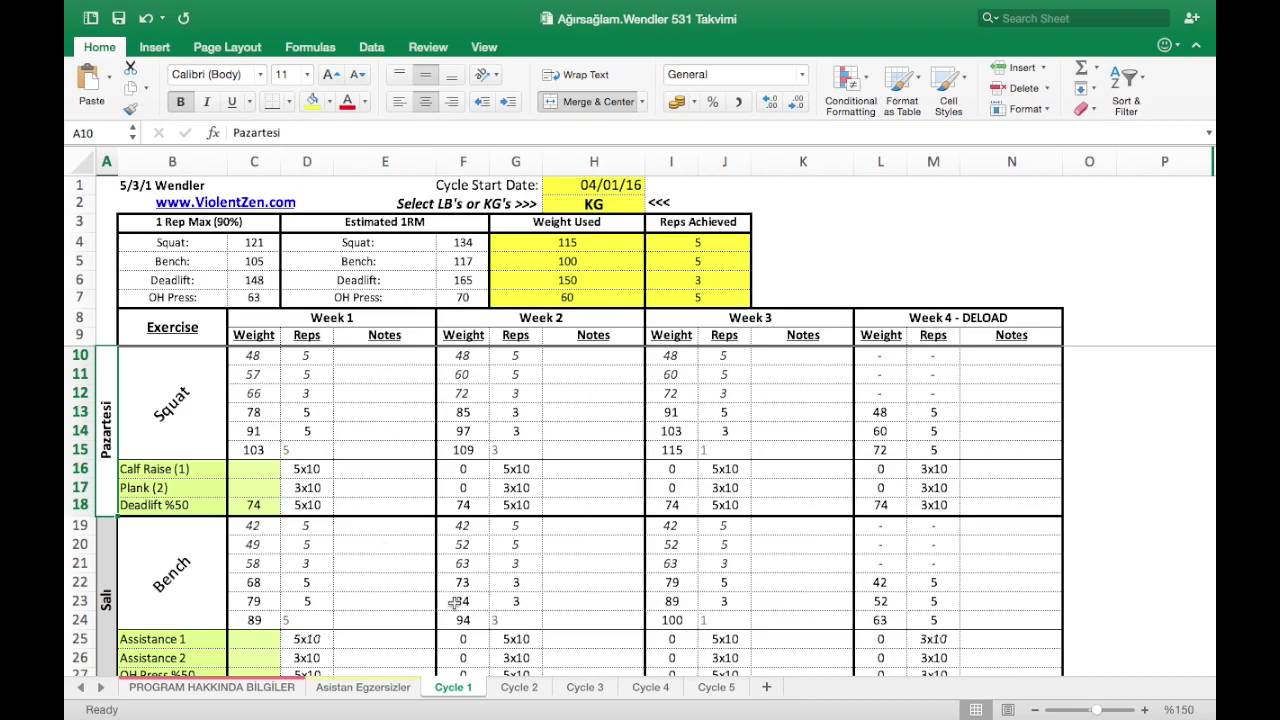
Review the training days and the maxes table on the Cycle 2 sheet, and return to Cycle 1.
{"action": "left_click", "coordinate": [519, 687]}
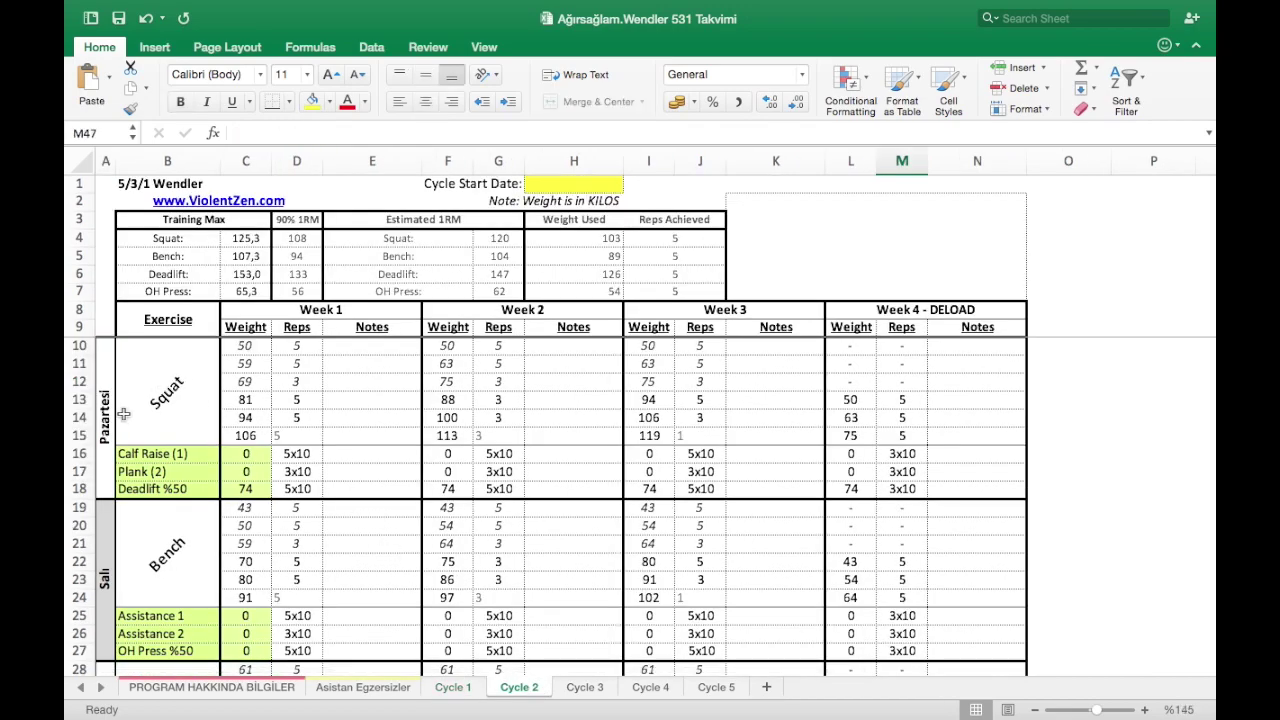
{"action": "scroll", "coordinate": [310, 485], "scroll_direction": "down", "scroll_amount": 7}
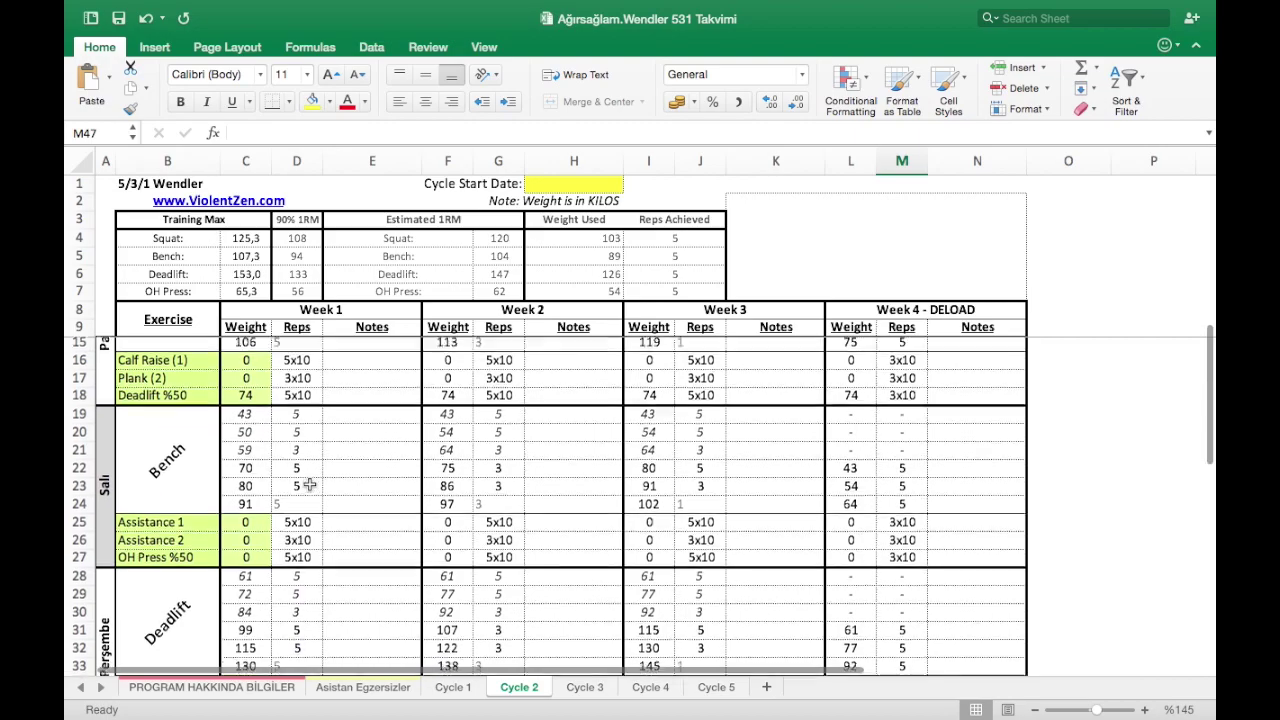
{"action": "scroll", "coordinate": [310, 485], "scroll_direction": "down", "scroll_amount": 3}
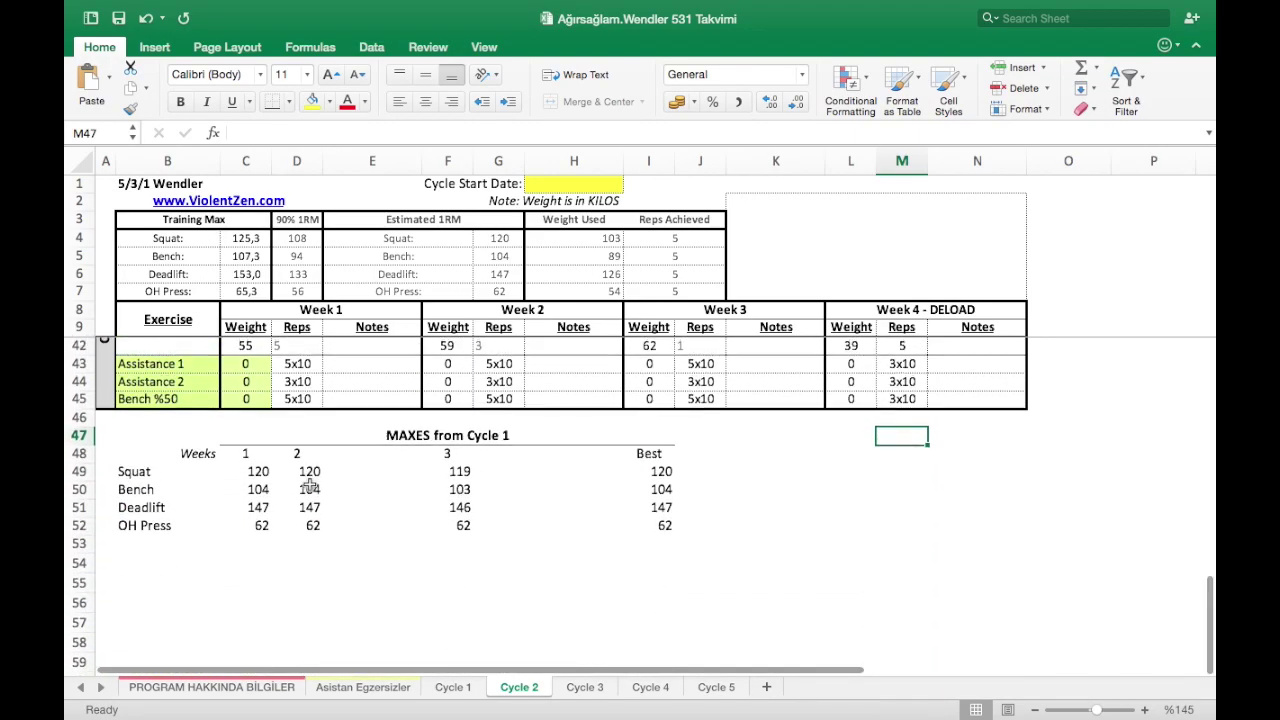
{"action": "scroll", "coordinate": [310, 485], "scroll_direction": "up", "scroll_amount": 8}
{"action": "scroll", "coordinate": [310, 485], "scroll_direction": "up", "scroll_amount": 2}
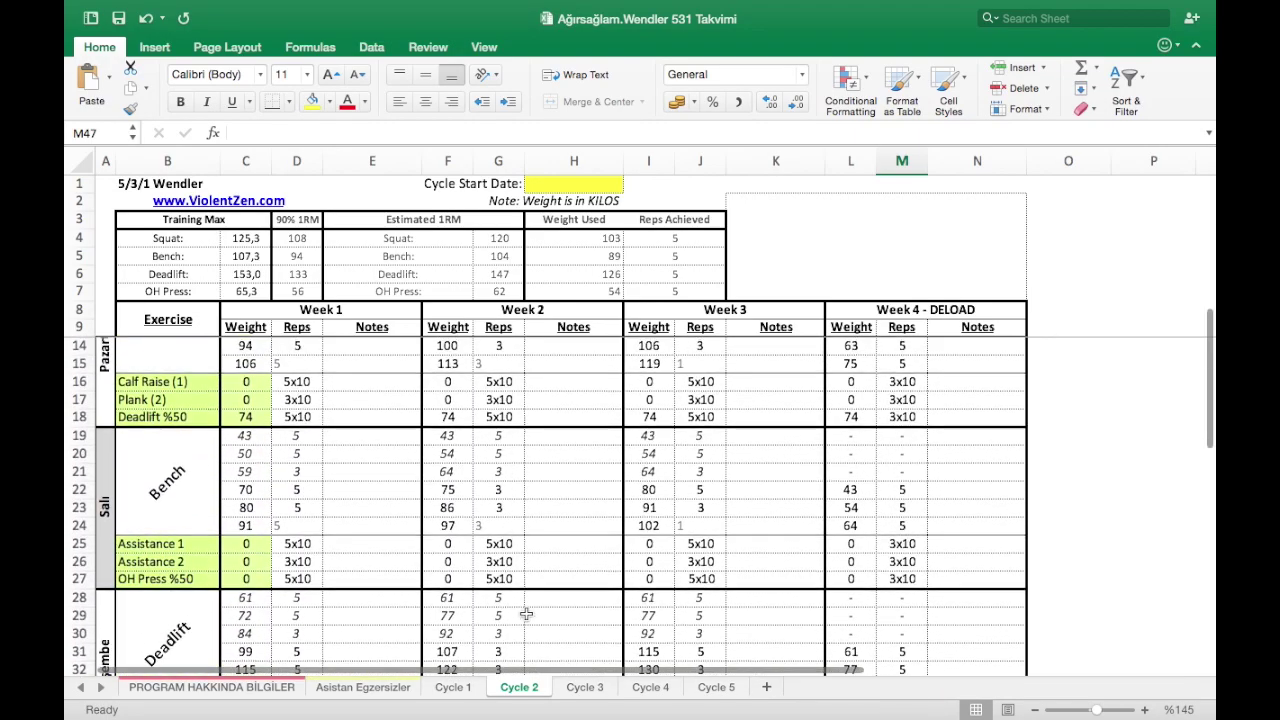
{"action": "left_click", "coordinate": [452, 687]}
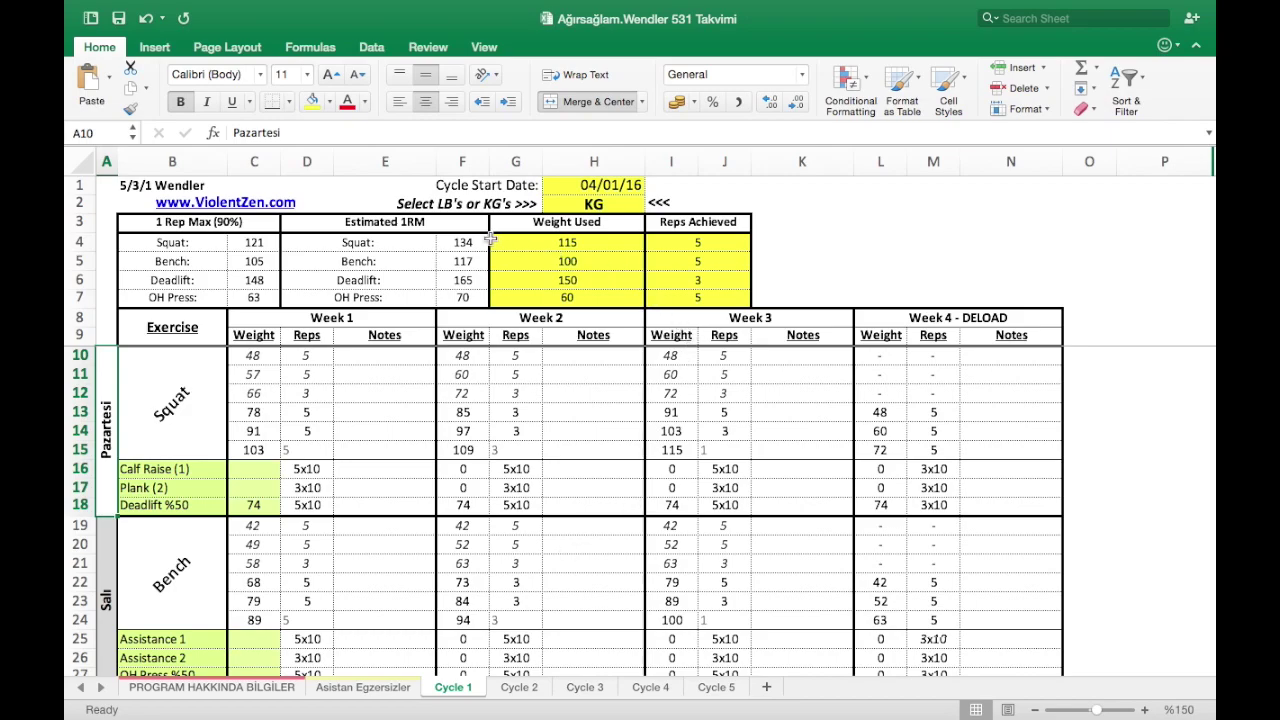
Examine the Cycle 5 sheet, selecting the squat's final Week 3 weight and reviewing the training days below.
{"action": "left_click", "coordinate": [718, 688]}
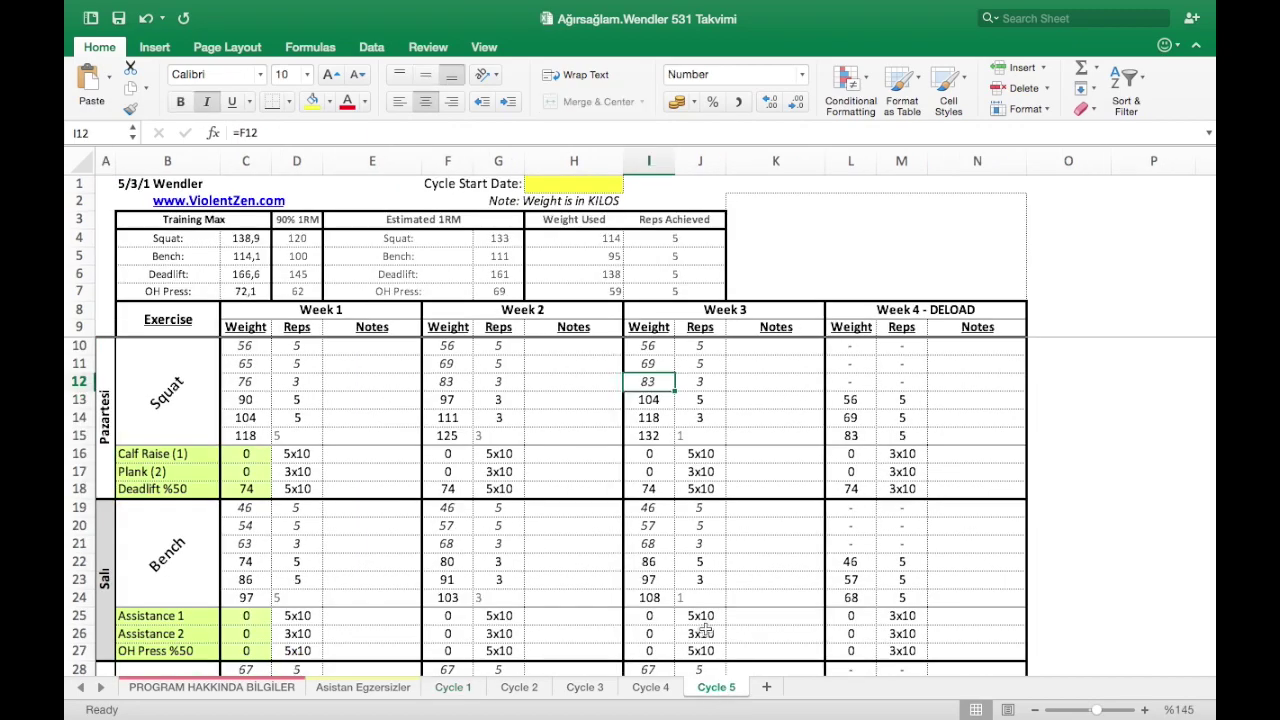
{"action": "left_click", "coordinate": [658, 435]}
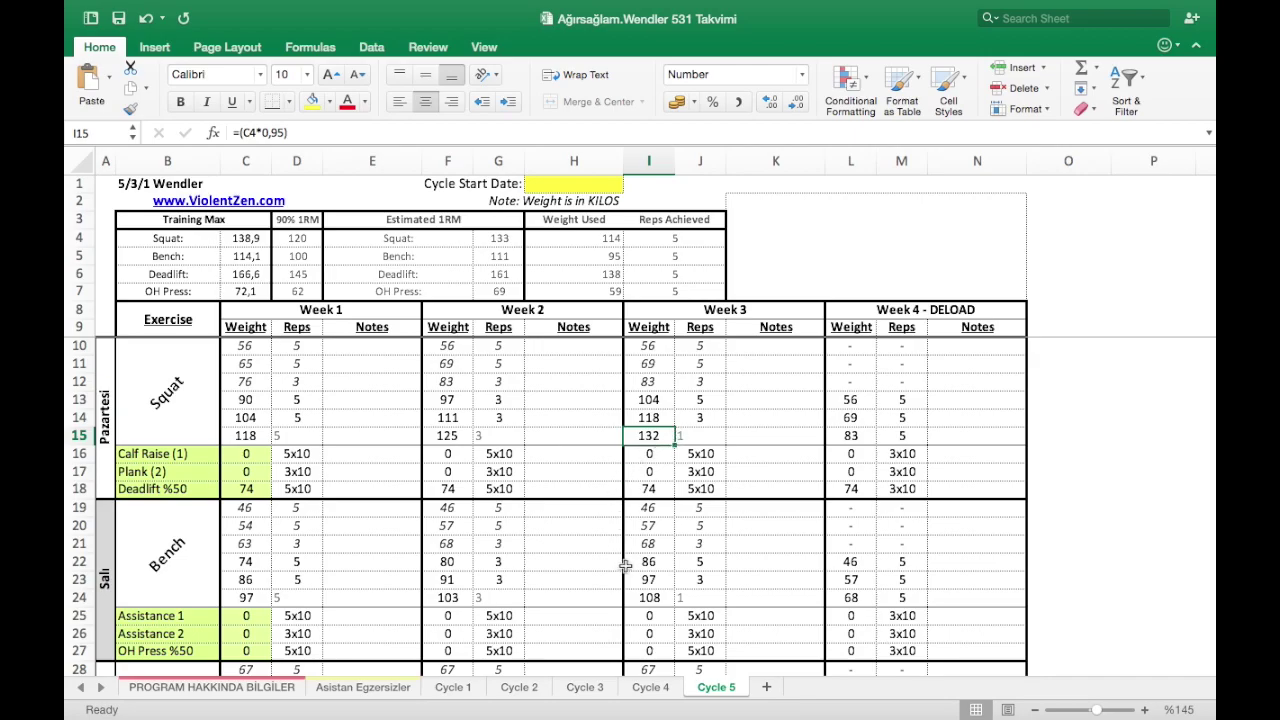
{"action": "scroll", "coordinate": [624, 566], "scroll_direction": "down", "scroll_amount": 6}
{"action": "scroll", "coordinate": [655, 492], "scroll_direction": "down", "scroll_amount": 3}
Skim the PROGRAM HAKKINDA BİLGİLER sheet, covering the training days, the weekly percentages and the Muhtemel Sorular section.
{"action": "left_click", "coordinate": [243, 690]}
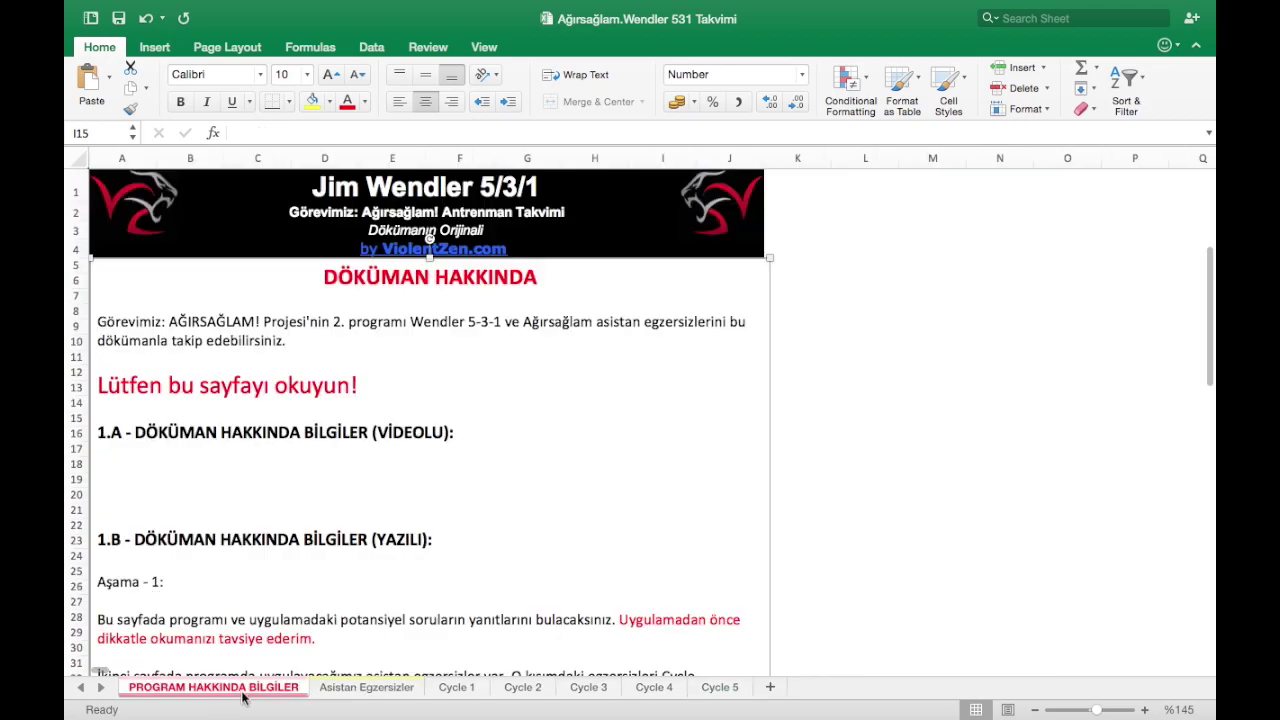
{"action": "scroll", "coordinate": [268, 519], "scroll_direction": "down", "scroll_amount": 12}
{"action": "scroll", "coordinate": [268, 519], "scroll_direction": "down", "scroll_amount": 20}
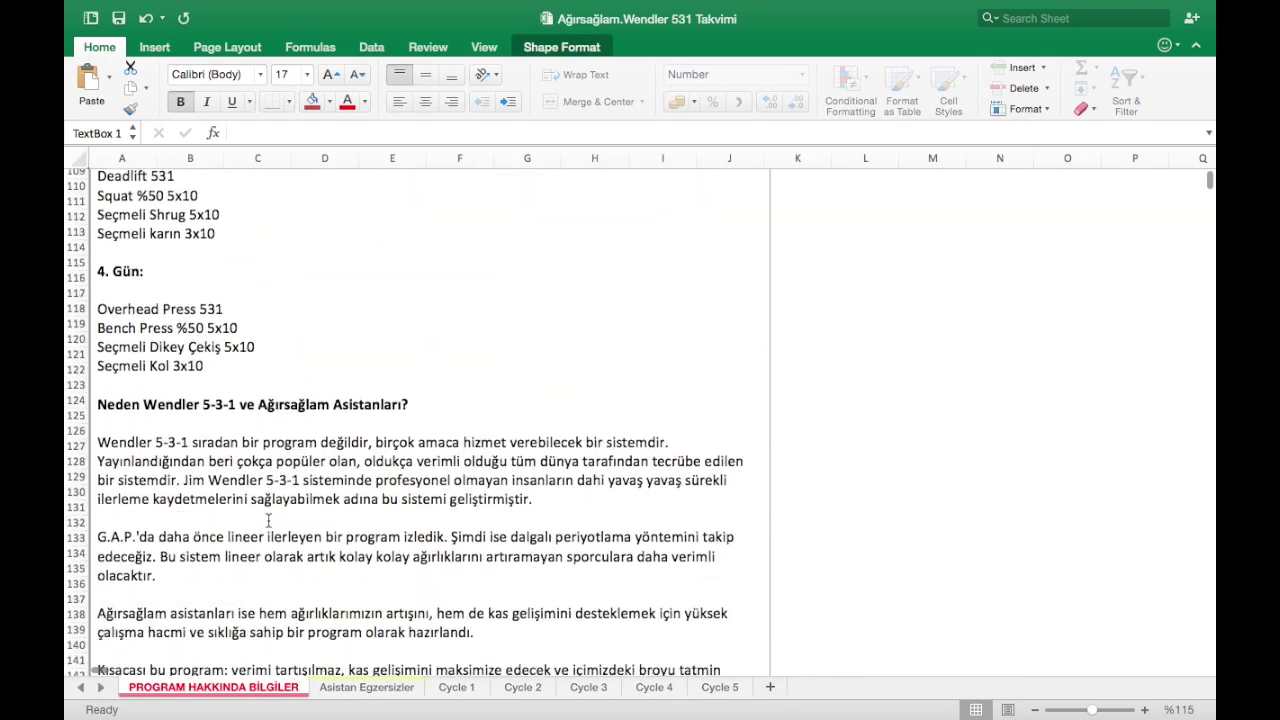
{"action": "scroll", "coordinate": [243, 490], "scroll_direction": "up", "scroll_amount": 5}
{"action": "scroll", "coordinate": [243, 490], "scroll_direction": "up", "scroll_amount": 12}
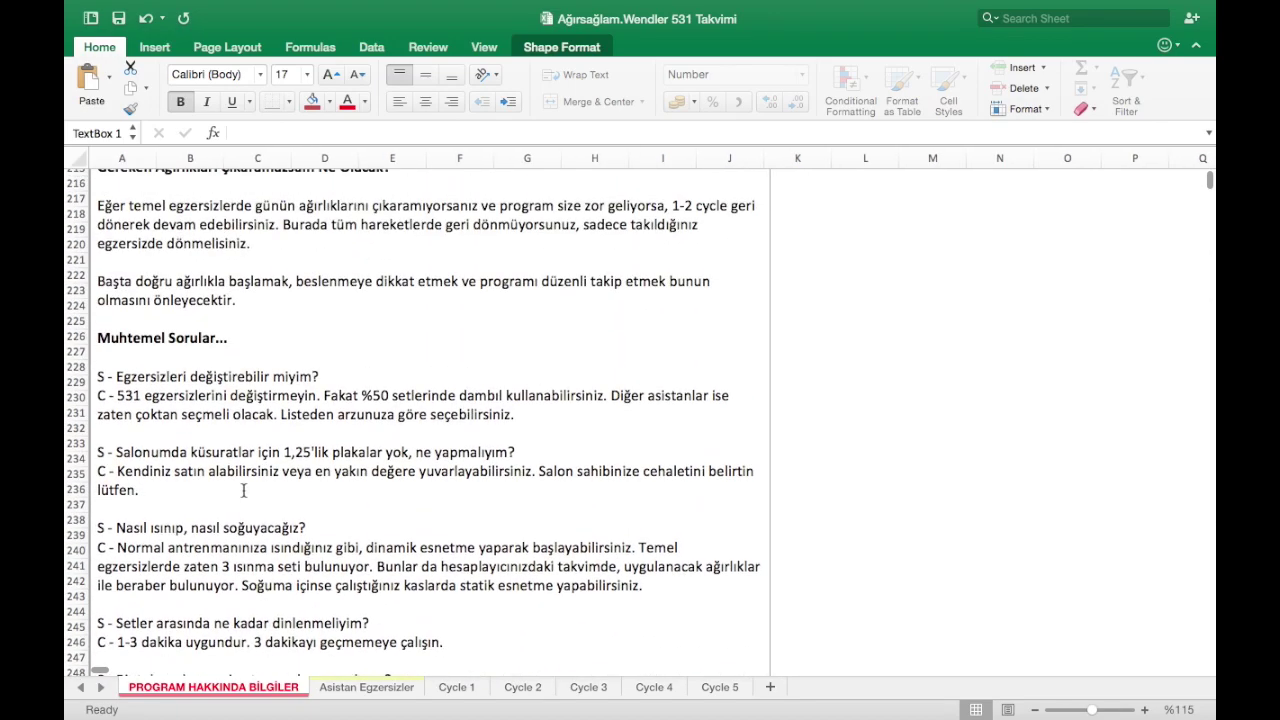
{"action": "scroll", "coordinate": [243, 490], "scroll_direction": "up", "scroll_amount": 10}
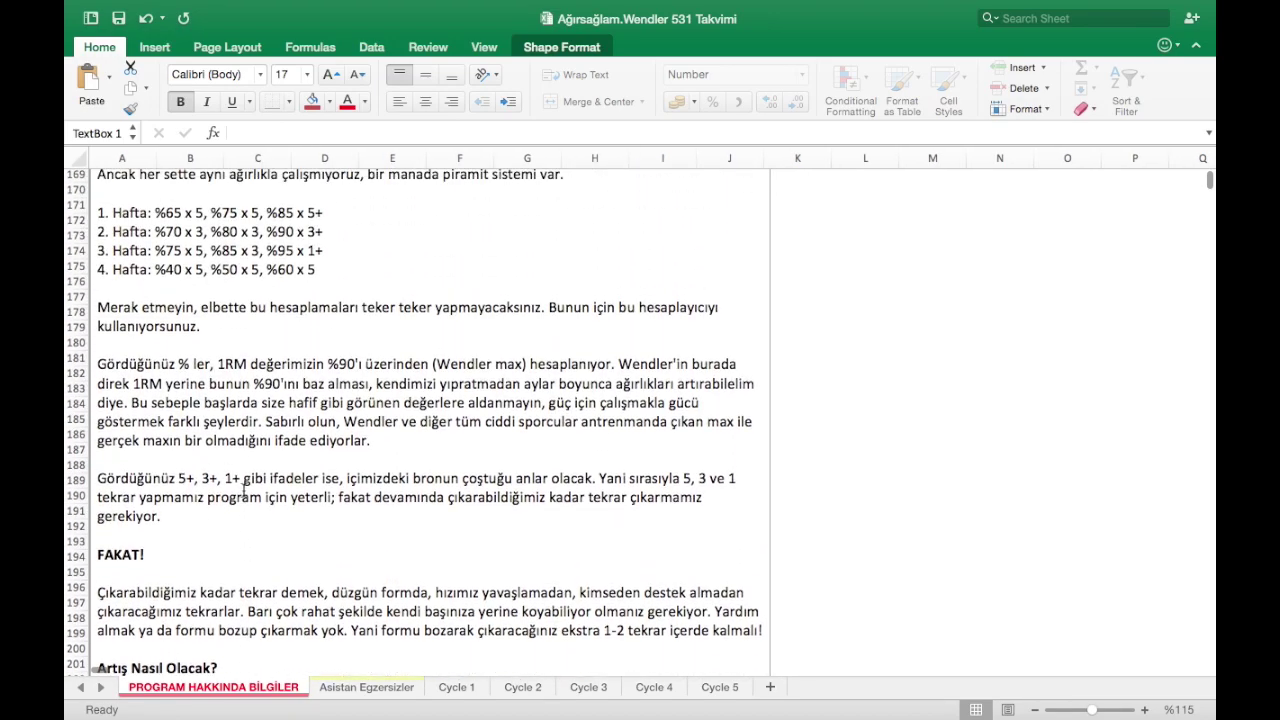